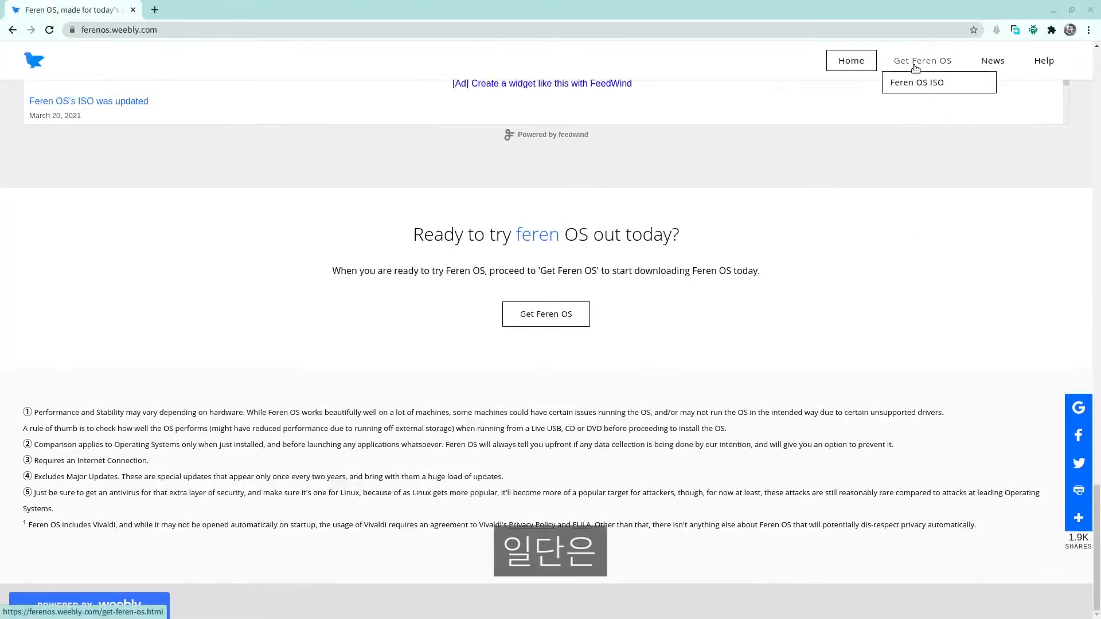
Open the Feren OS ISO download page on the Feren OS website for the January 2021 snapshot.
click(913, 81)
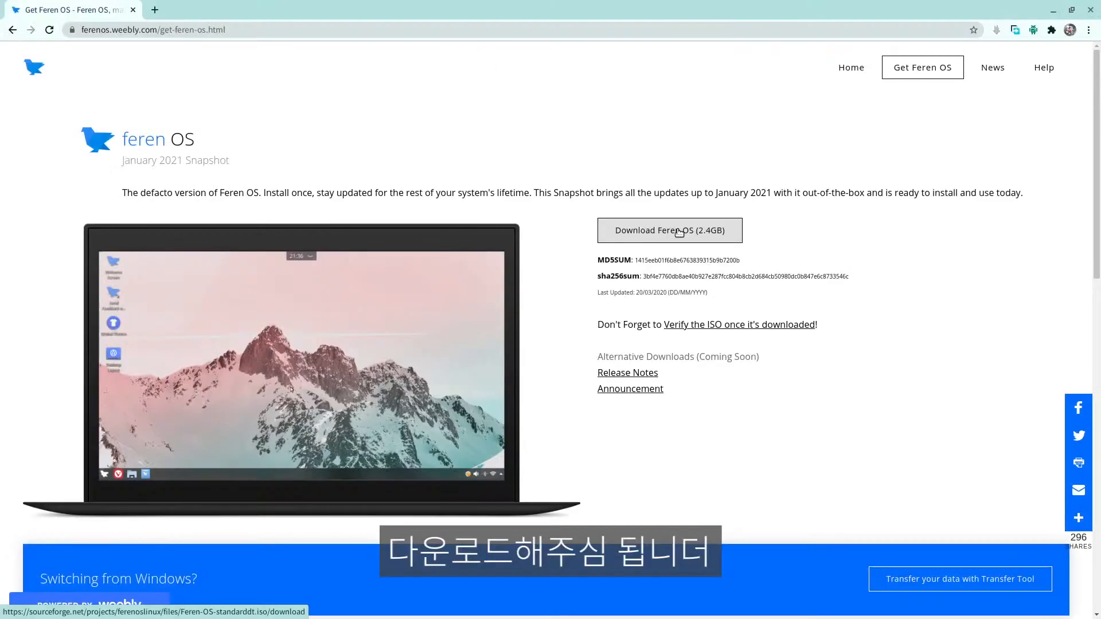
click(58, 523)
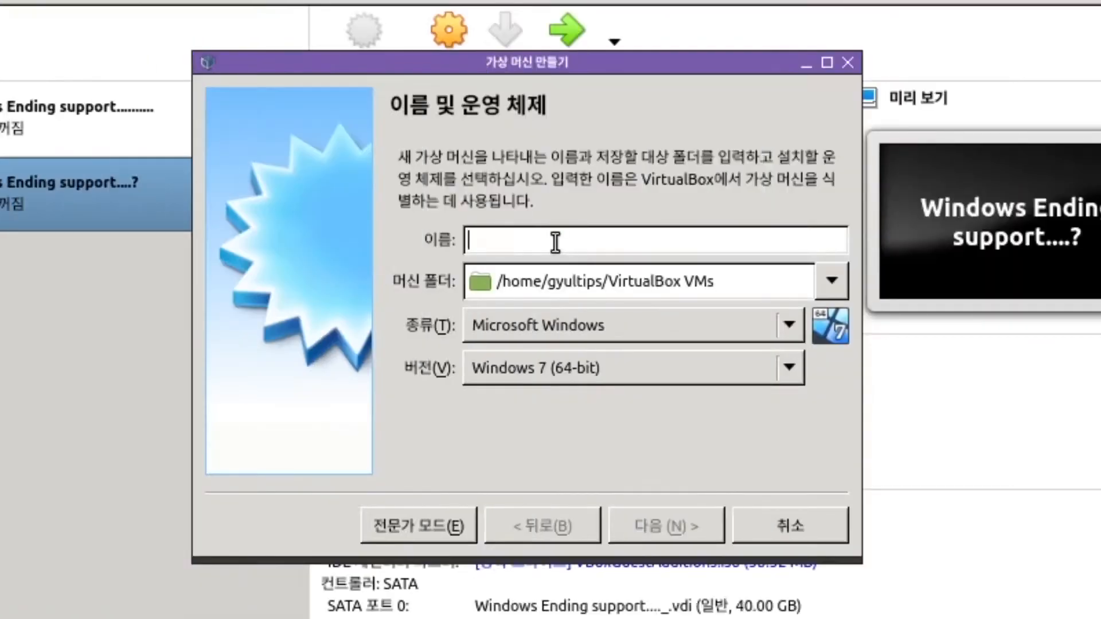
Name the new VirtualBox virtual machine "Windows 상위호환..?".
text(Windopws)
key(BackSpace)
key(BackSpace)
key(BackSpace)
text(ws)
key(Hangul)
text(상위호환,,)
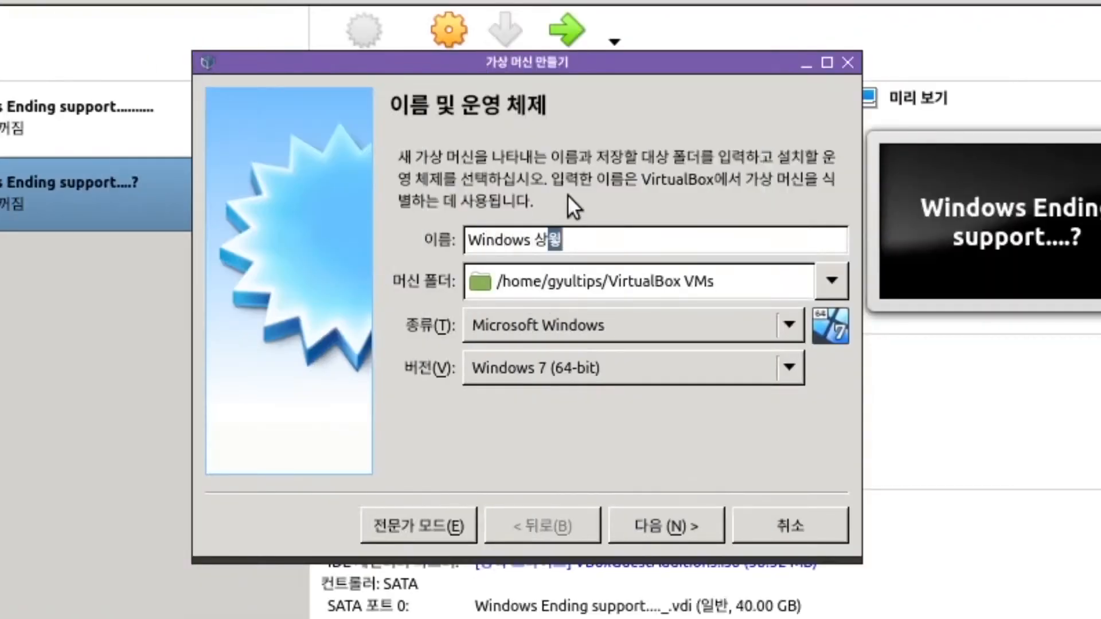
key(BackSpace)
key(BackSpace)
text(..?)
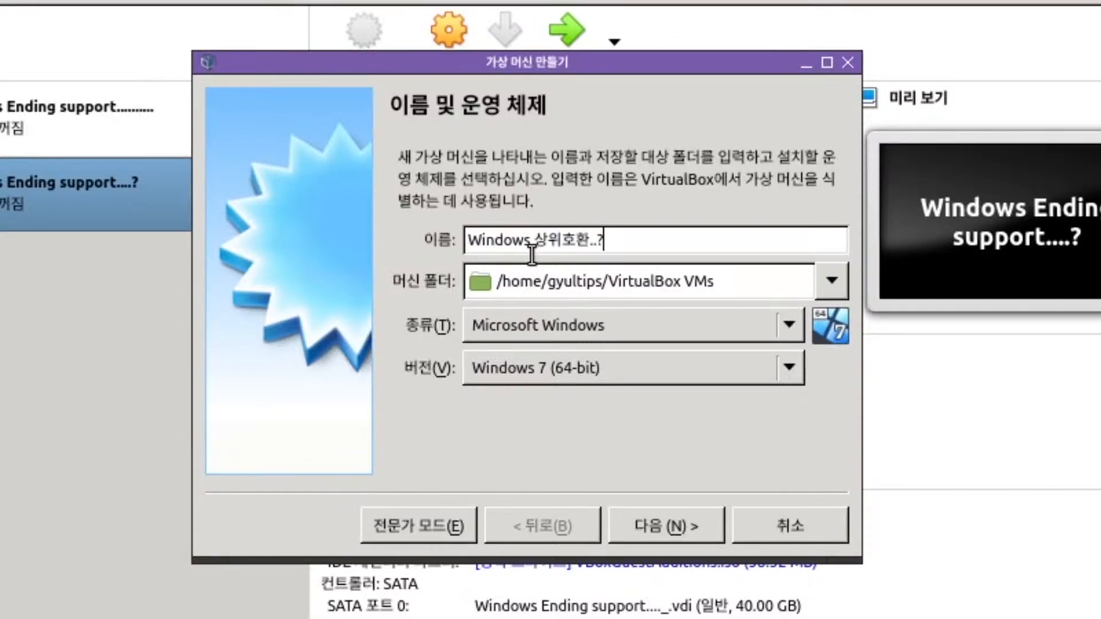
Set the new machine's operating system type to Linux and its version to Ubuntu (64-bit), and continue to memory size.
click(529, 325)
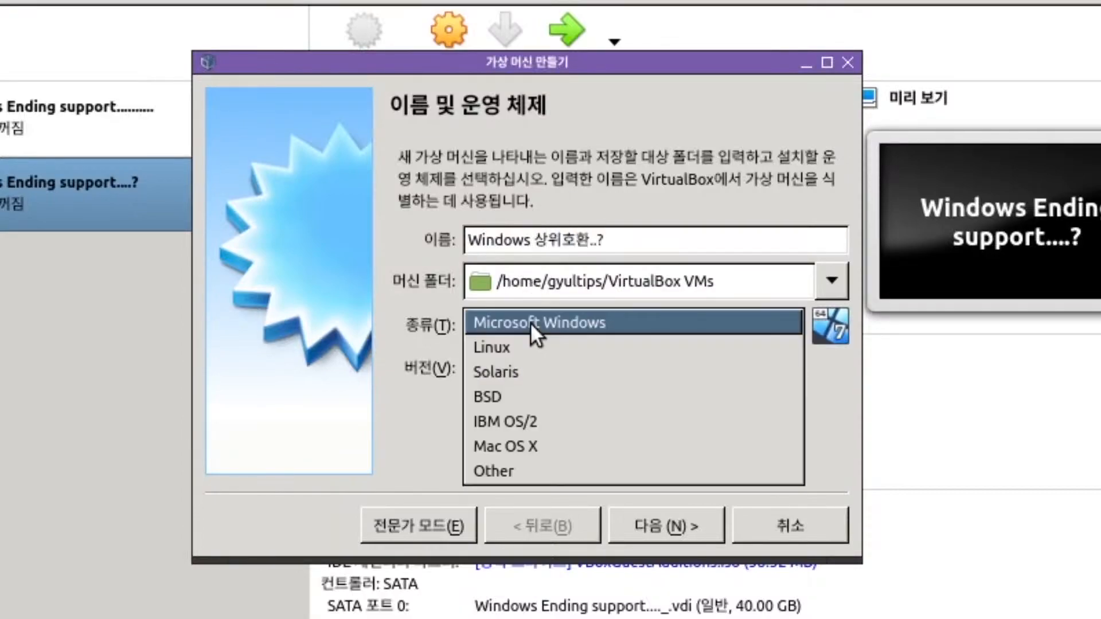
click(524, 344)
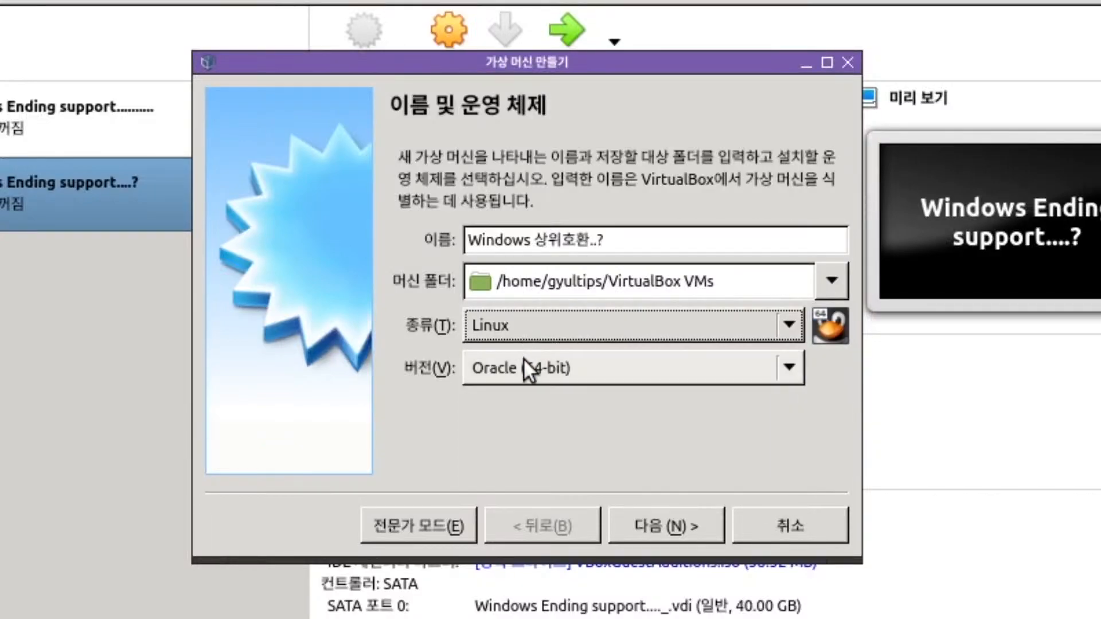
click(524, 361)
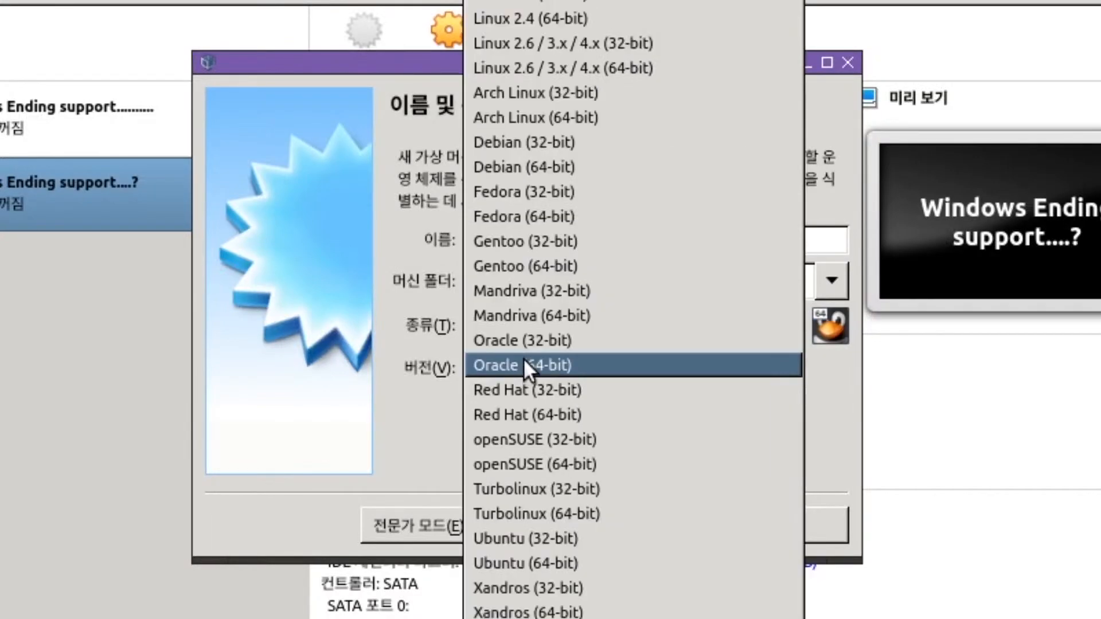
click(544, 561)
click(649, 522)
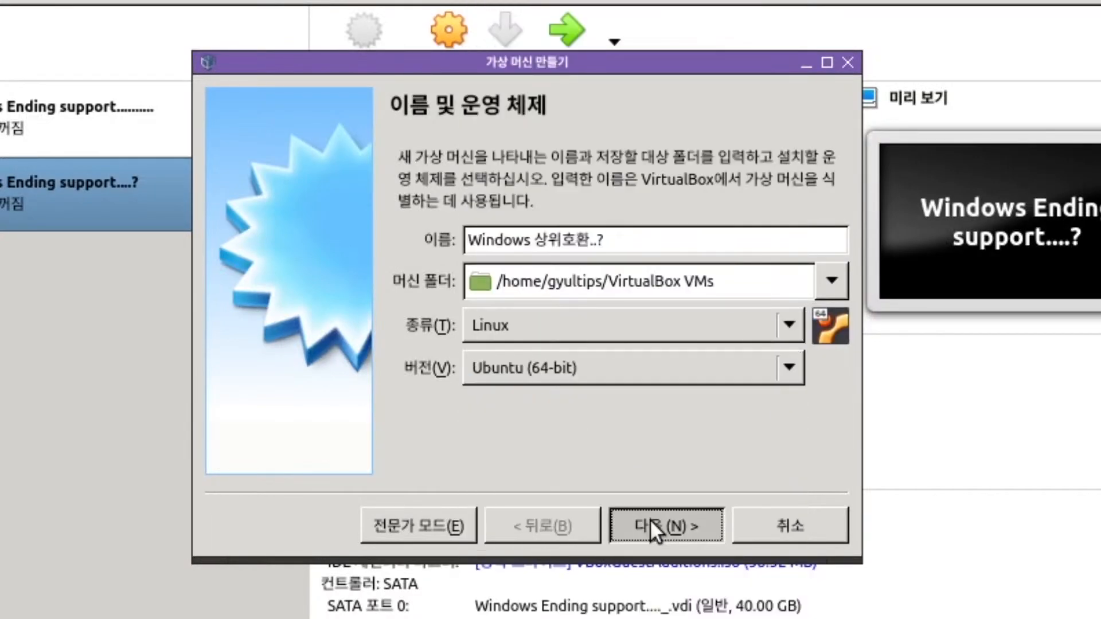
Allocate 4096 MB of memory to the new virtual machine and continue.
click(599, 261)
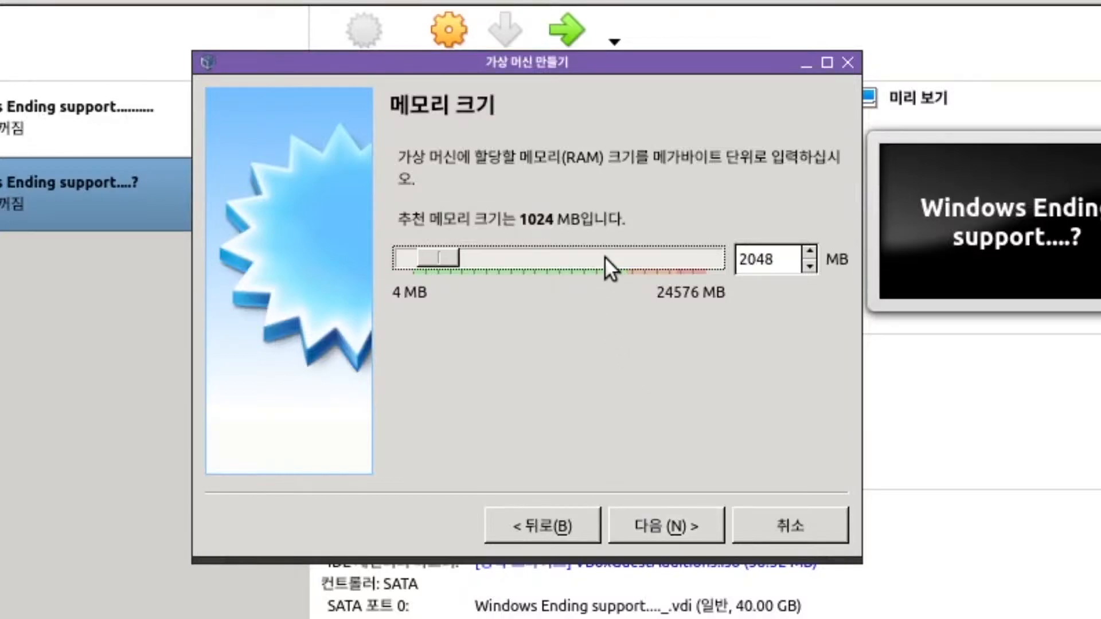
click(601, 261)
click(601, 261)
click(660, 517)
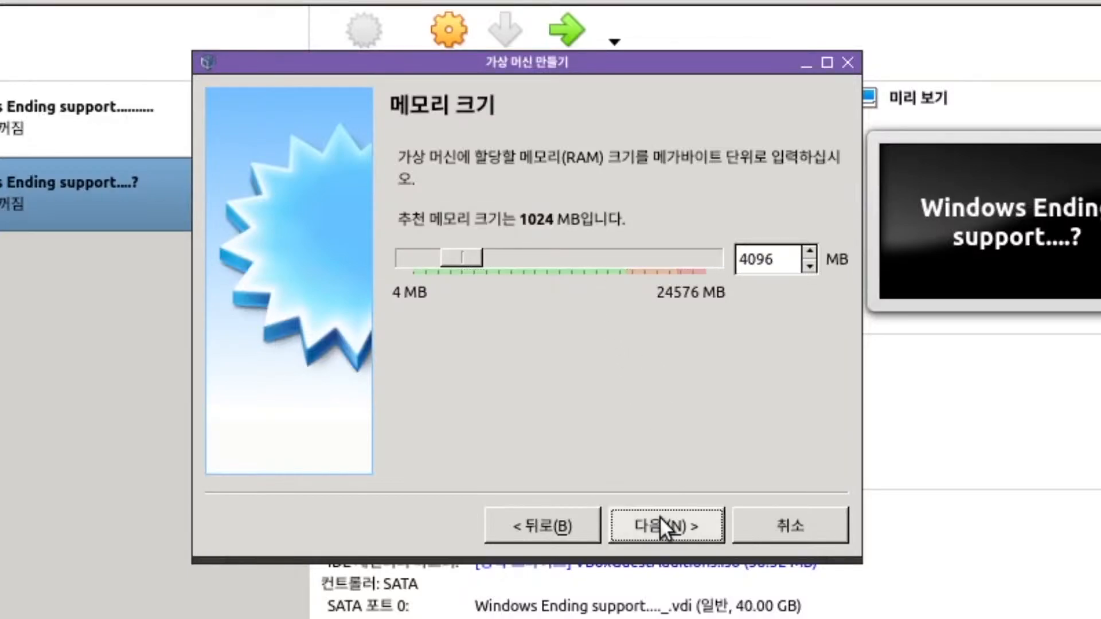
Create a dynamically allocated VDI virtual hard disk of 40.00 GB for the machine.
click(659, 516)
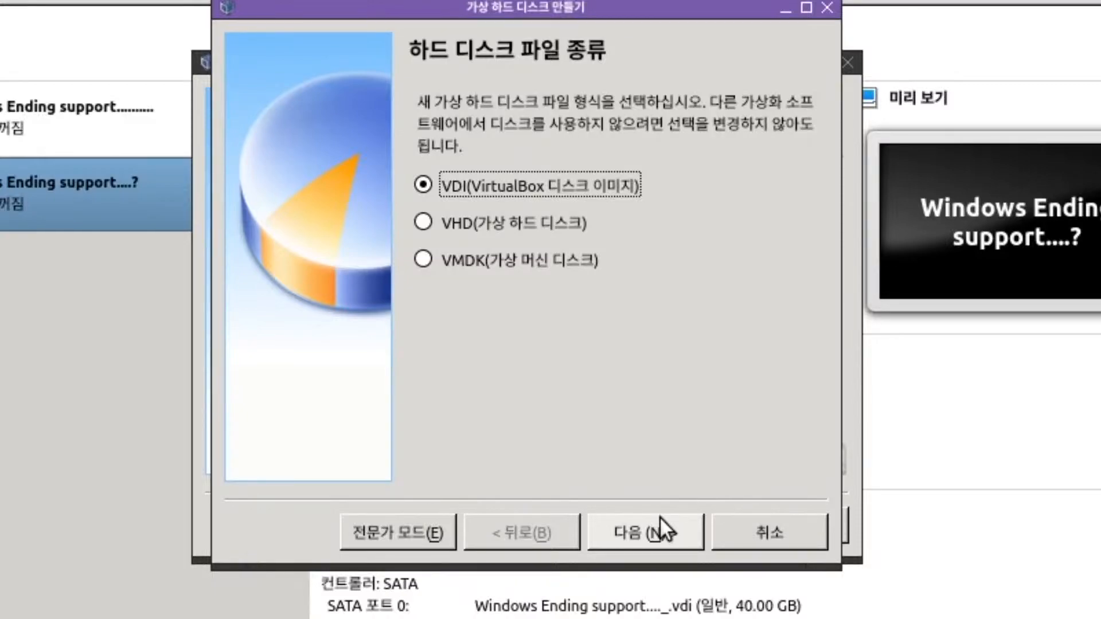
click(660, 516)
click(659, 516)
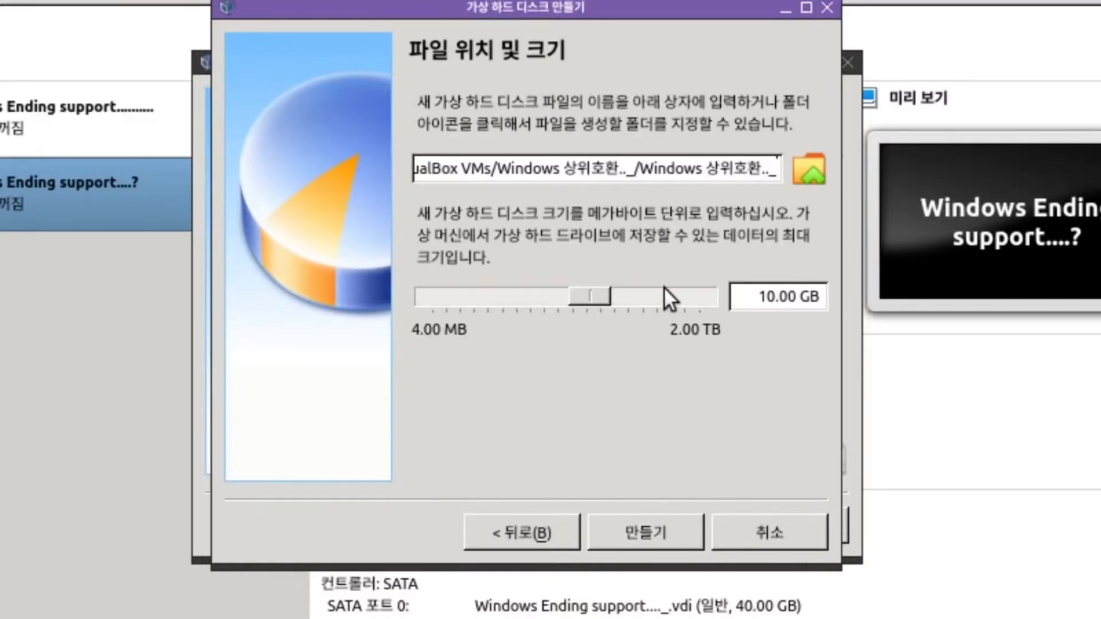
click(674, 297)
click(674, 297)
click(666, 528)
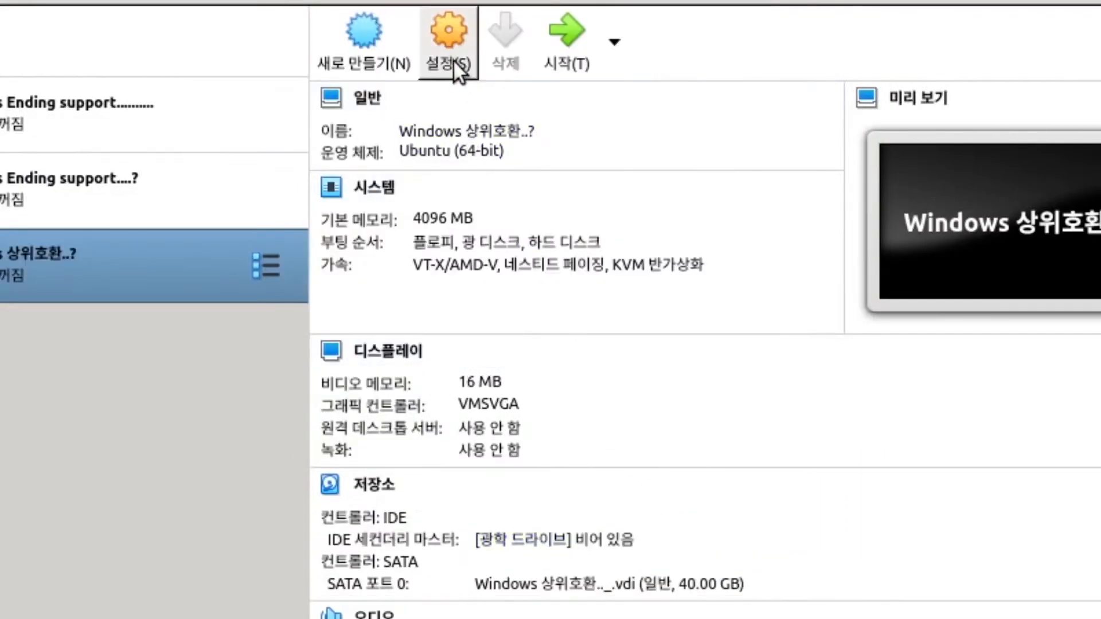
In the new machine's system settings, set the processor count to 2.
click(453, 61)
click(263, 92)
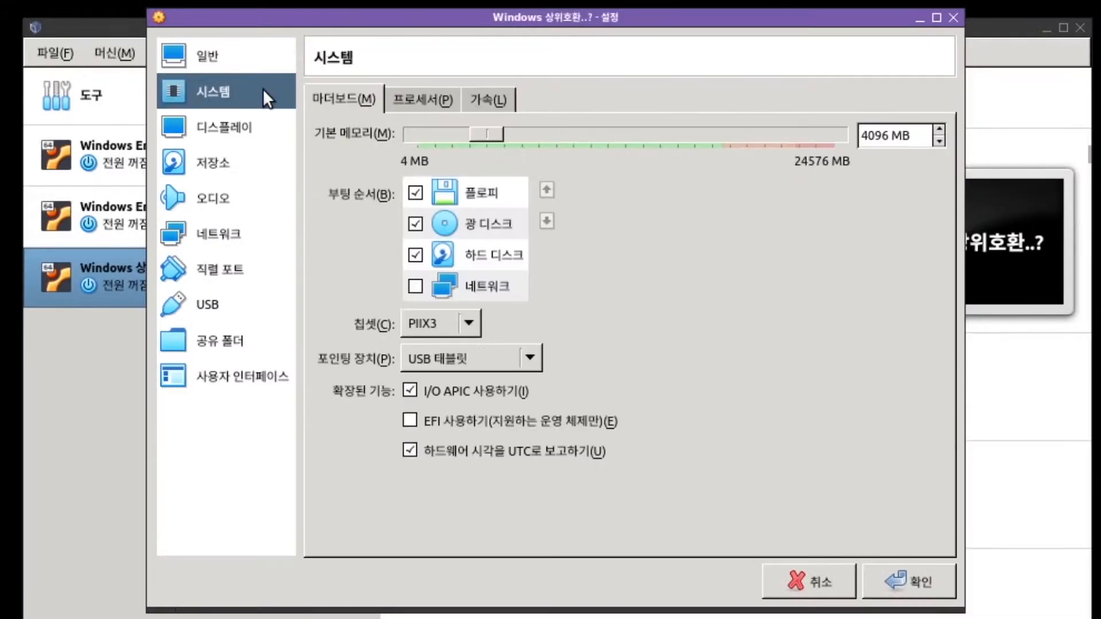
click(423, 89)
click(566, 133)
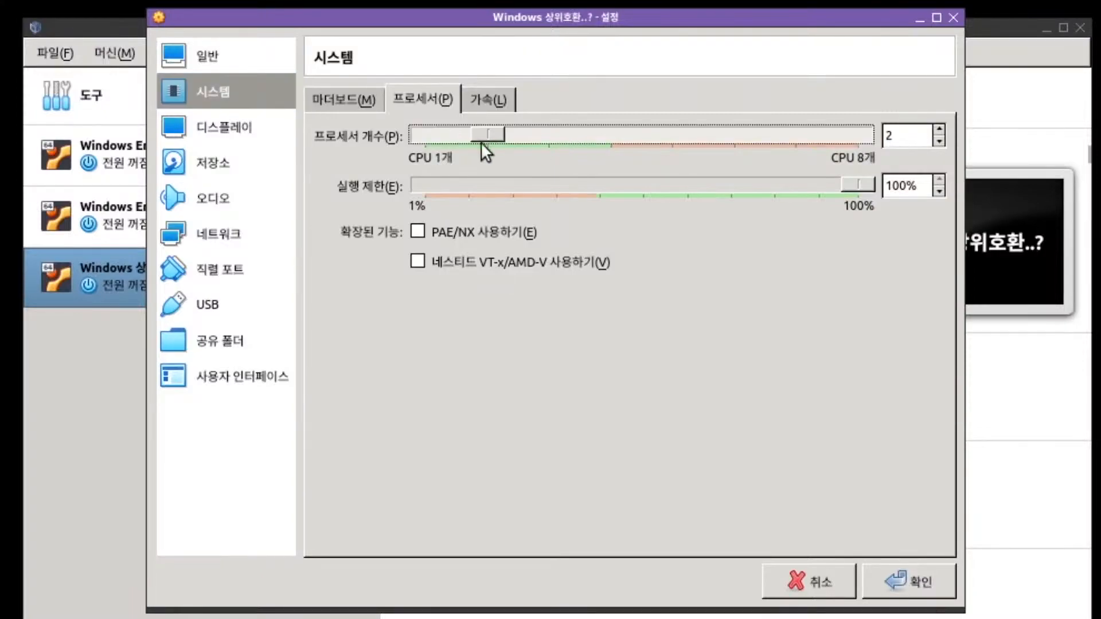
Set the machine's video memory to 128 MB and enable 3D acceleration in the display settings.
click(207, 131)
drag(495, 145, 938, 135)
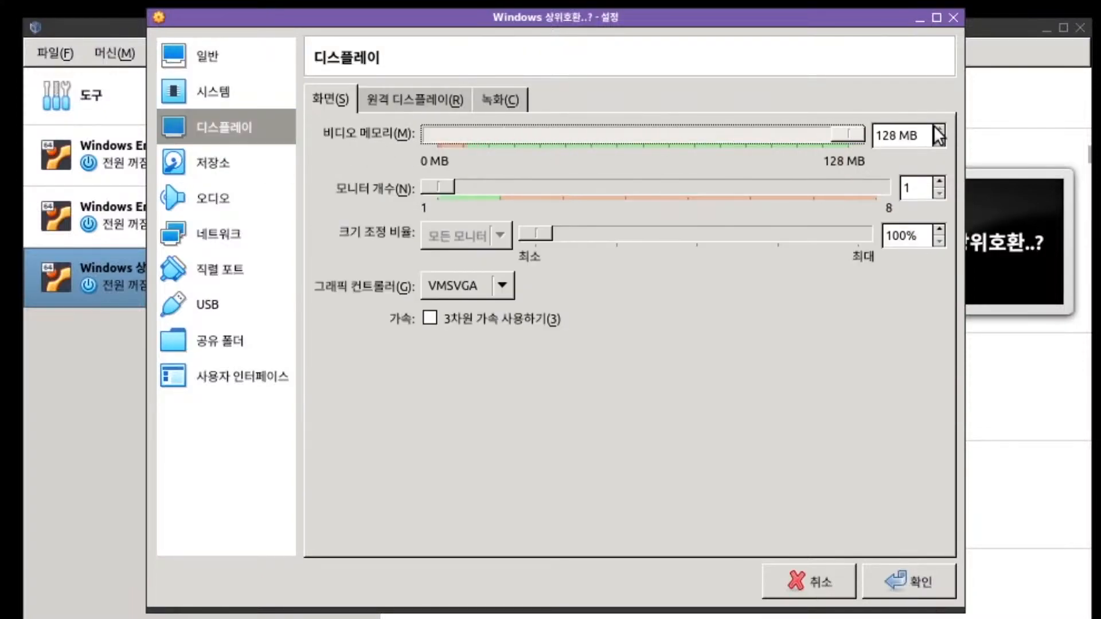
click(448, 321)
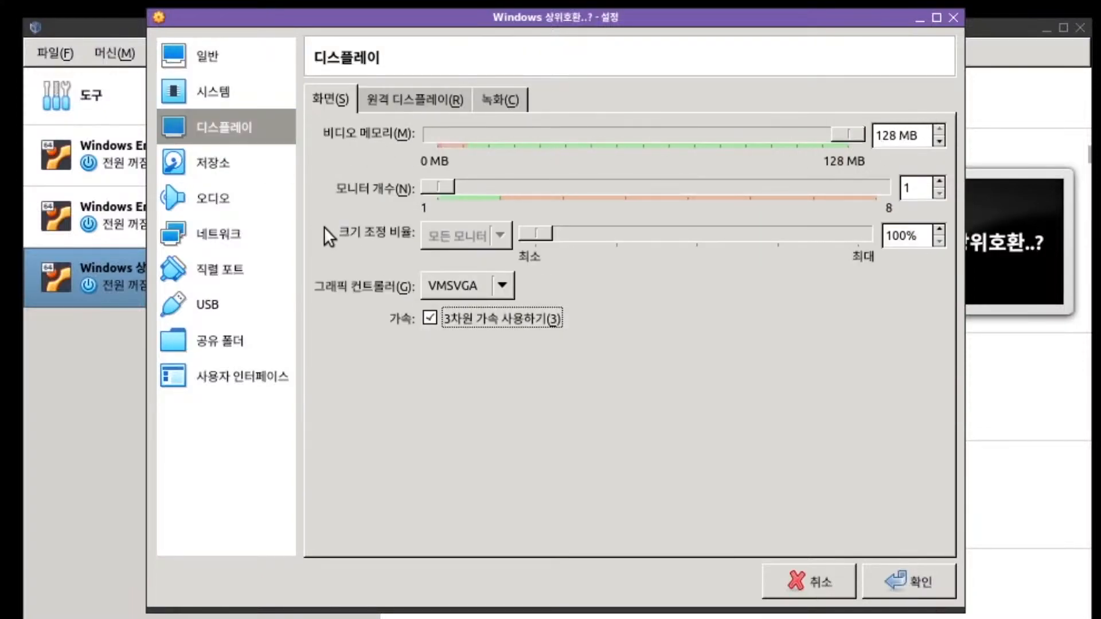
Mark the SATA virtual hard disk as an SSD in the storage settings.
click(252, 164)
click(455, 198)
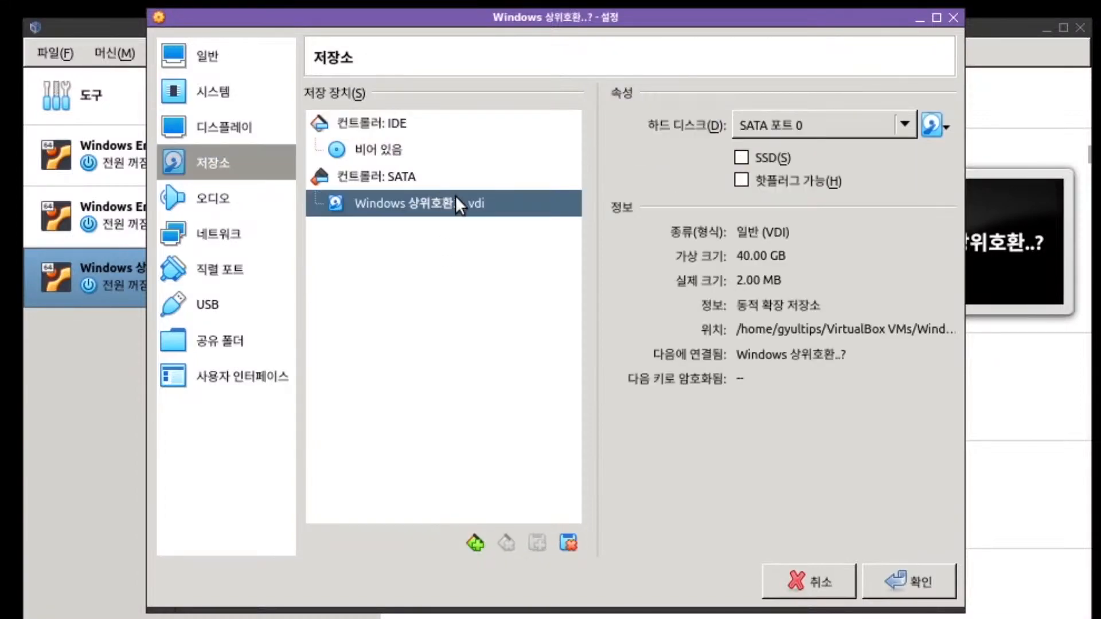
click(741, 157)
Load Feren-OS-standarddt.iso into the empty IDE optical drive and save the machine settings.
click(462, 151)
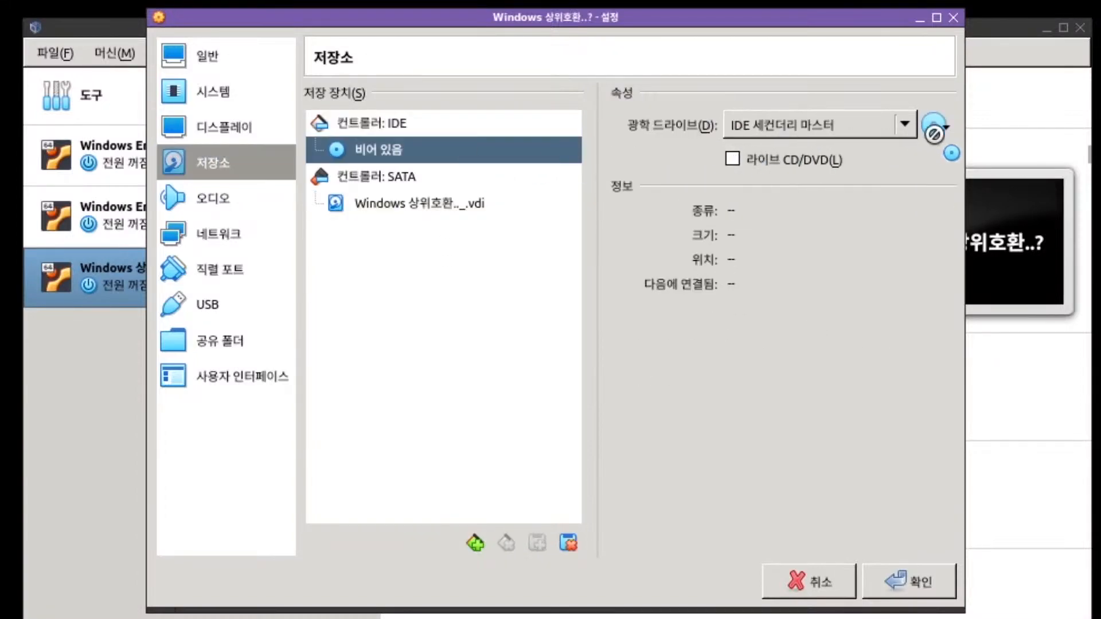
click(933, 124)
click(947, 174)
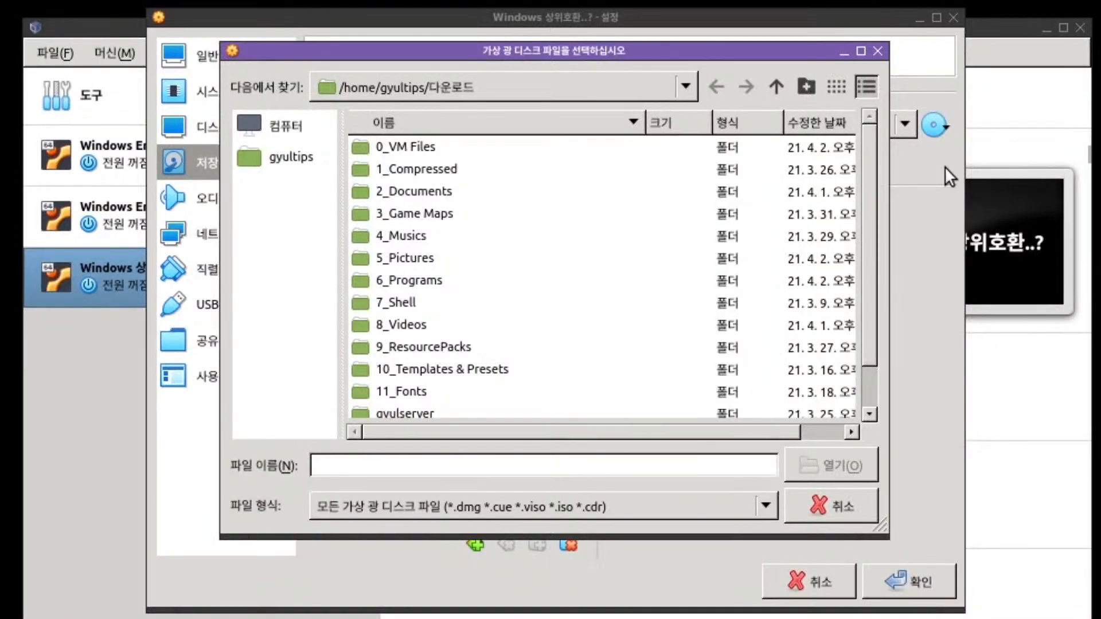
scroll(591, 249, down, 2)
double_click(451, 389)
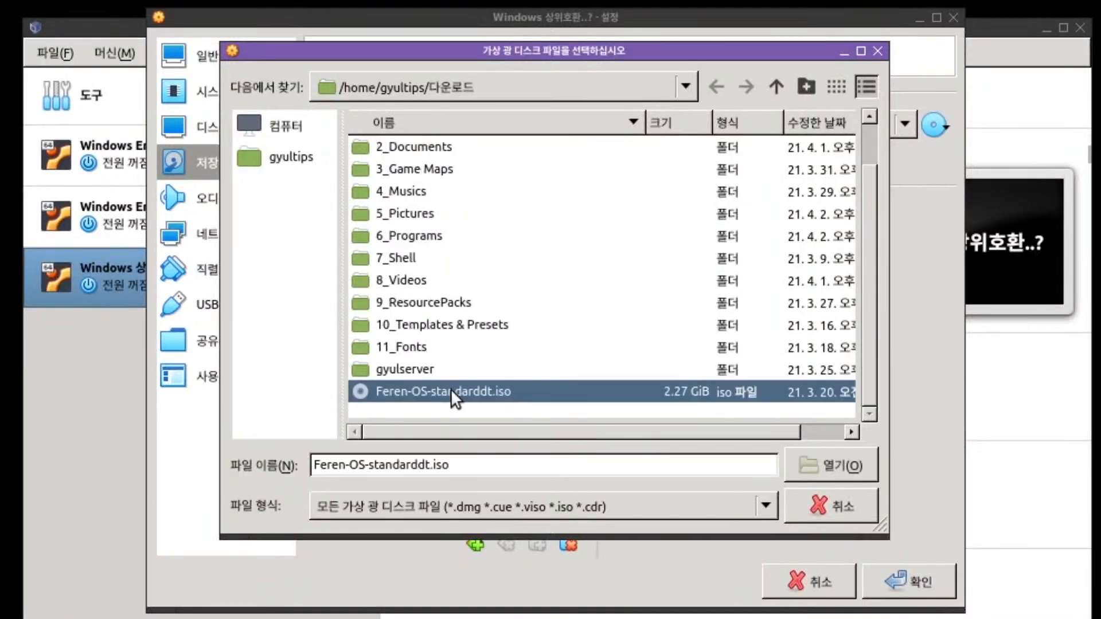
click(915, 591)
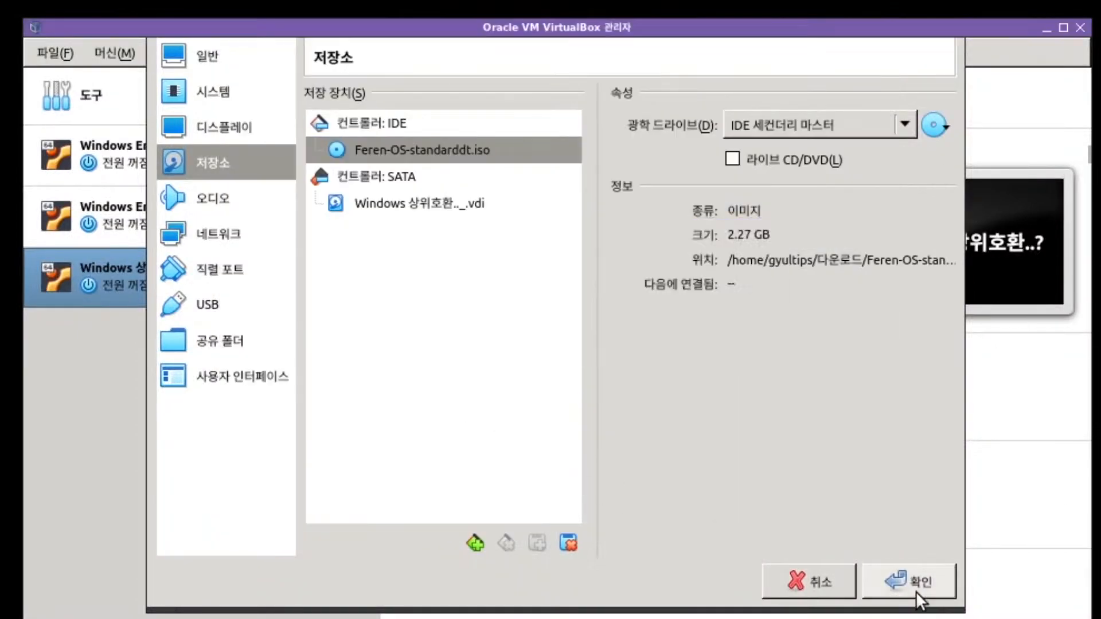
Start the virtual machine and skip the filesystem check during boot.
click(576, 96)
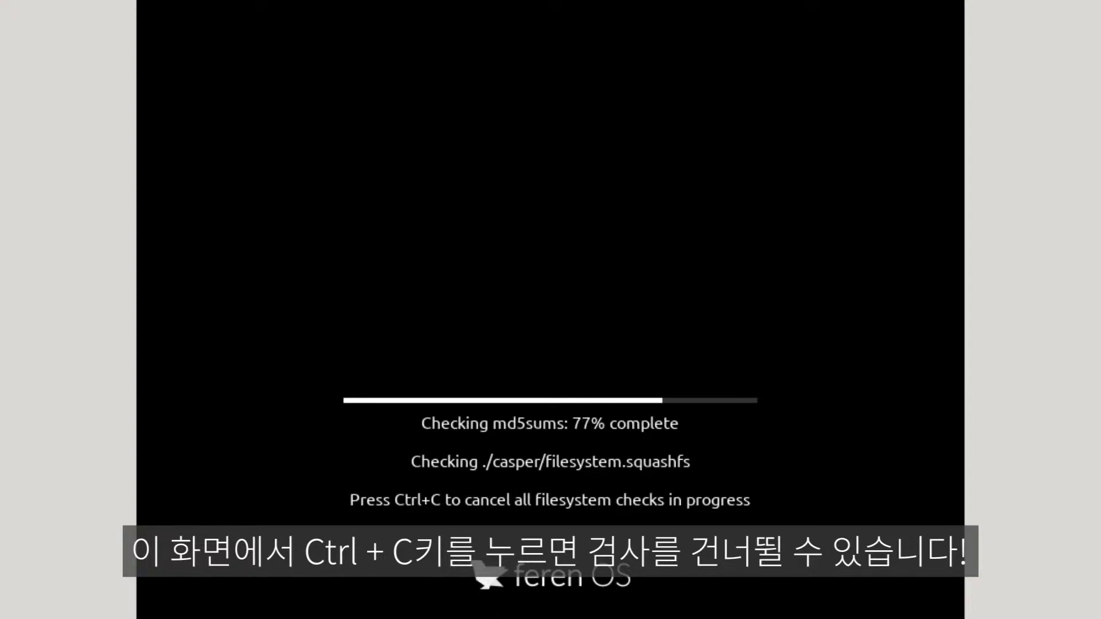
key(ctrl+c)
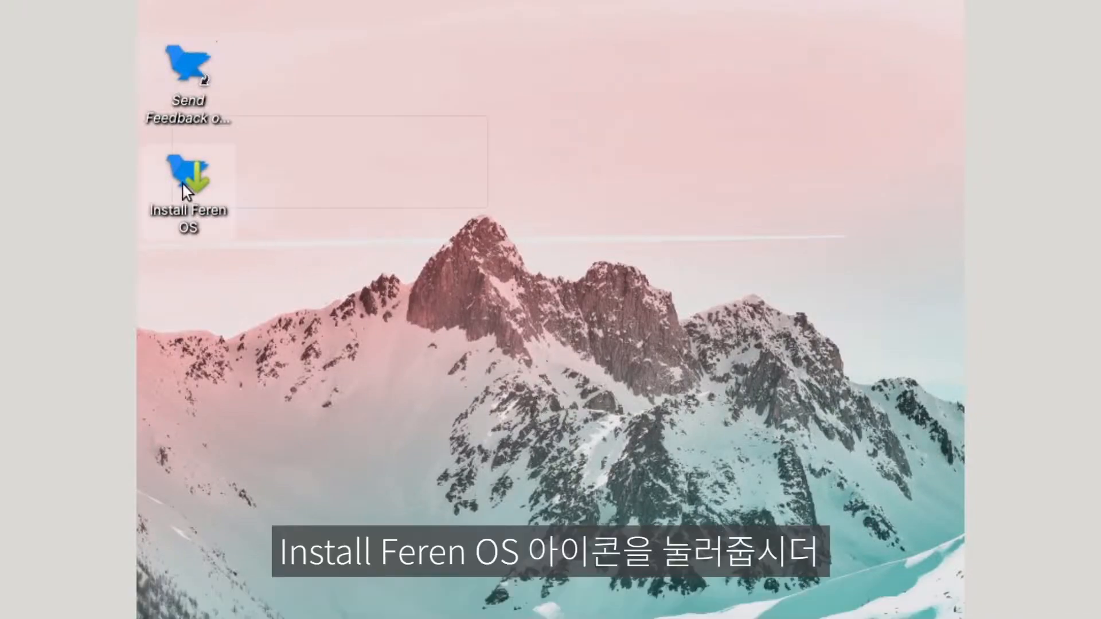
Launch the Feren OS installer from the live desktop, choose American English as the language, and continue to partitioning.
double_click(182, 183)
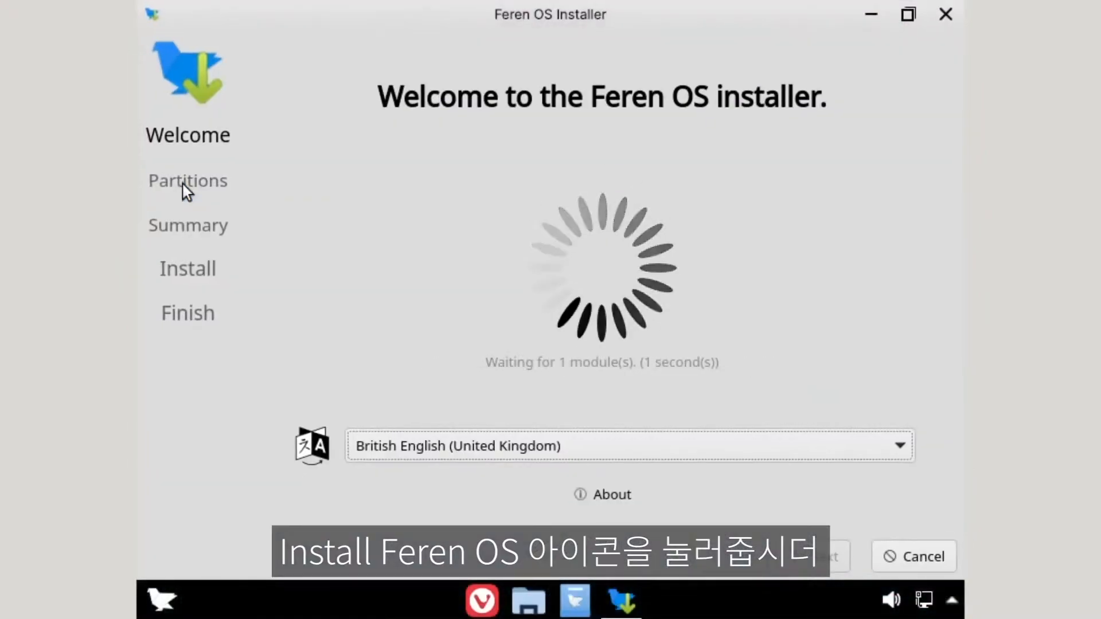
click(503, 445)
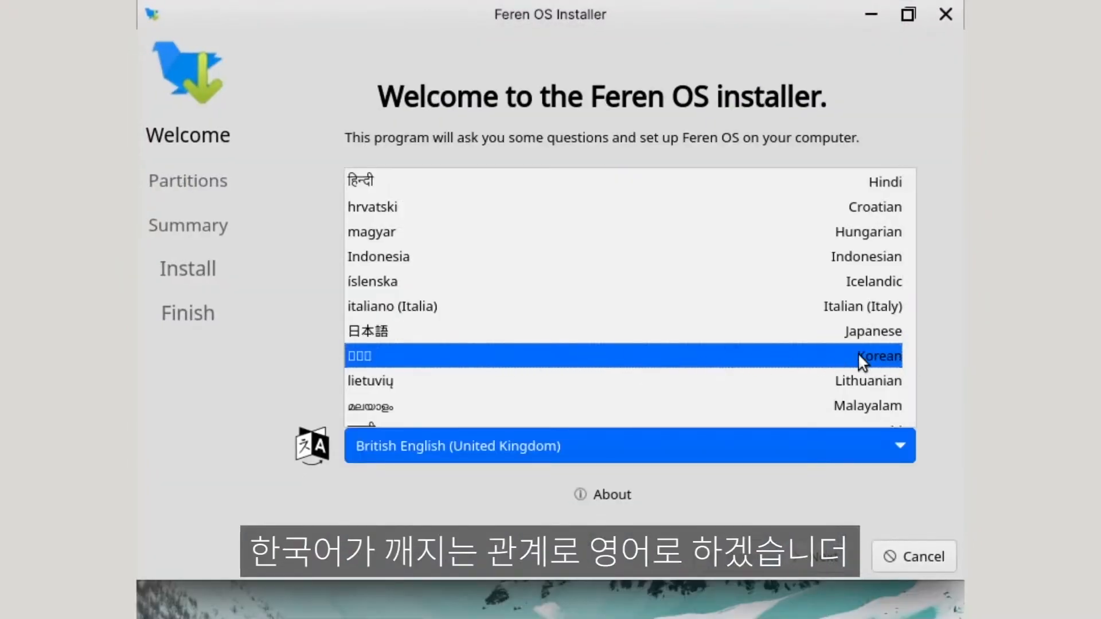
scroll(573, 286, up, 5)
click(574, 259)
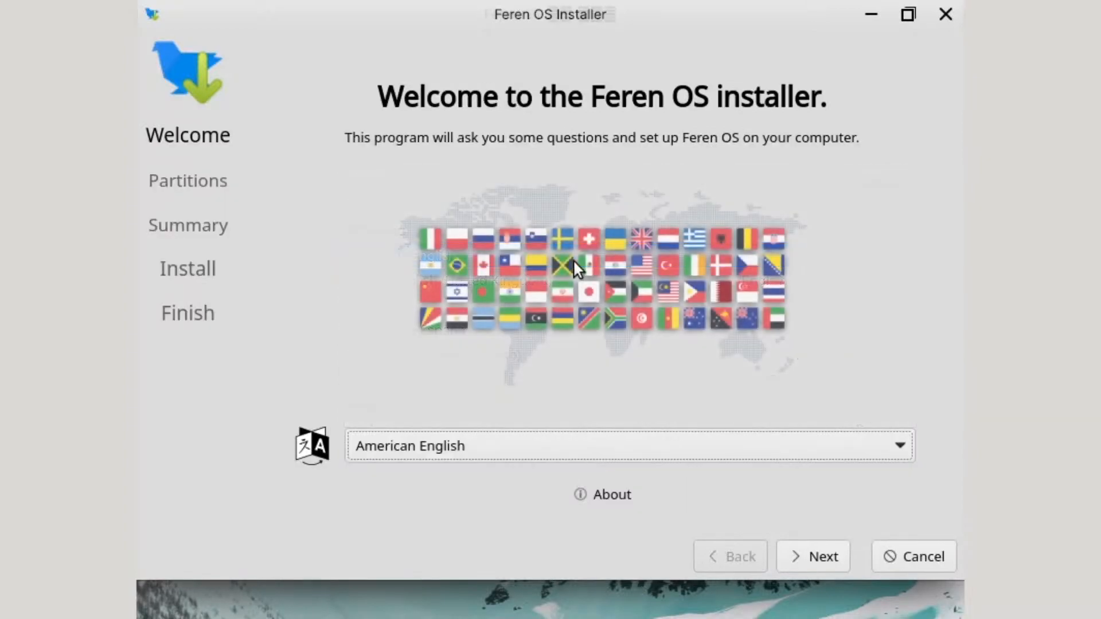
click(802, 554)
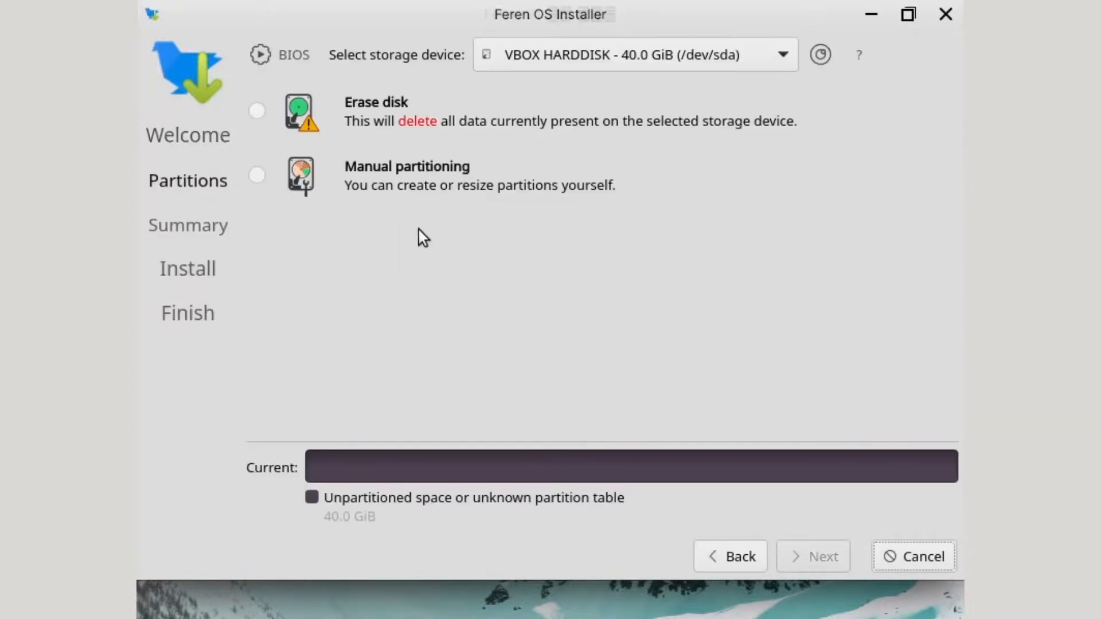
Choose to erase the 40.0 GiB VBOX HARDDISK and start installing Feren OS on it.
click(257, 112)
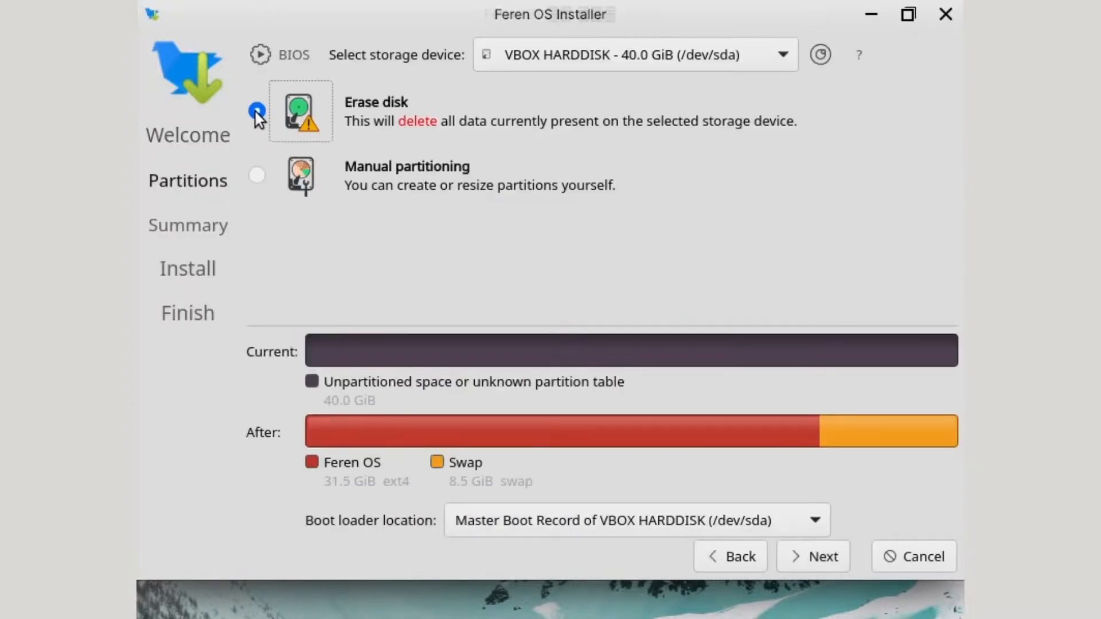
click(809, 551)
click(808, 552)
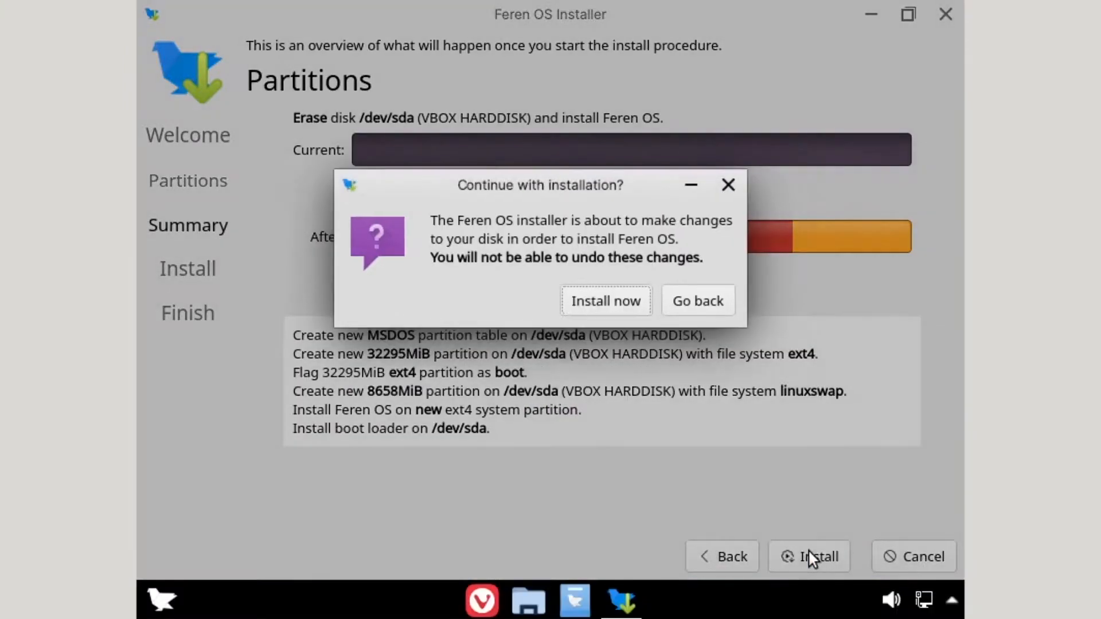
click(629, 302)
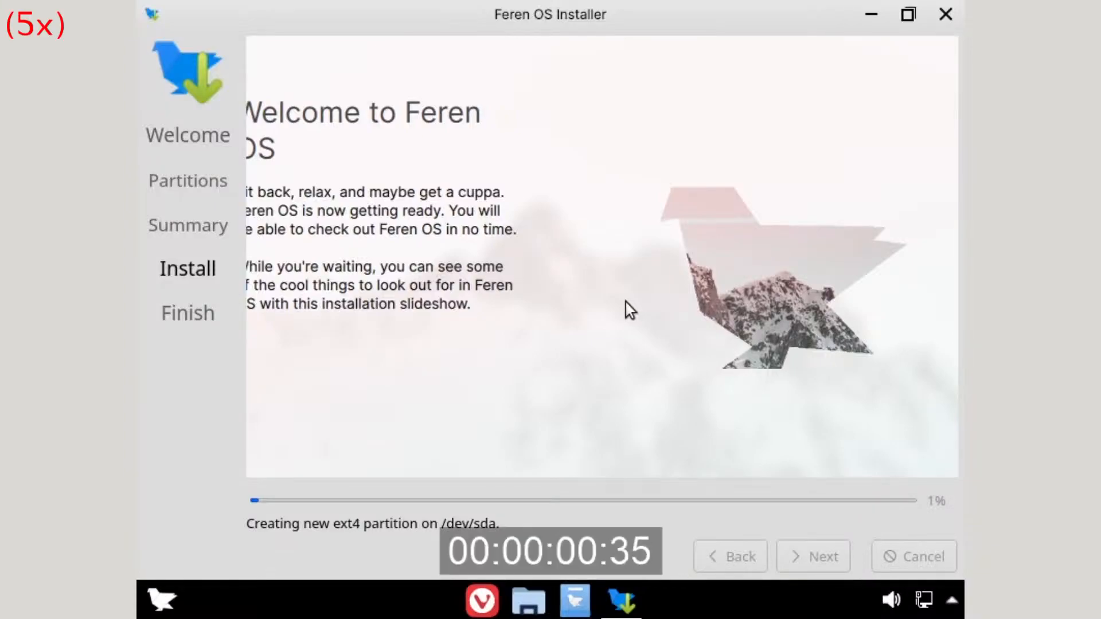
click(164, 608)
click(163, 608)
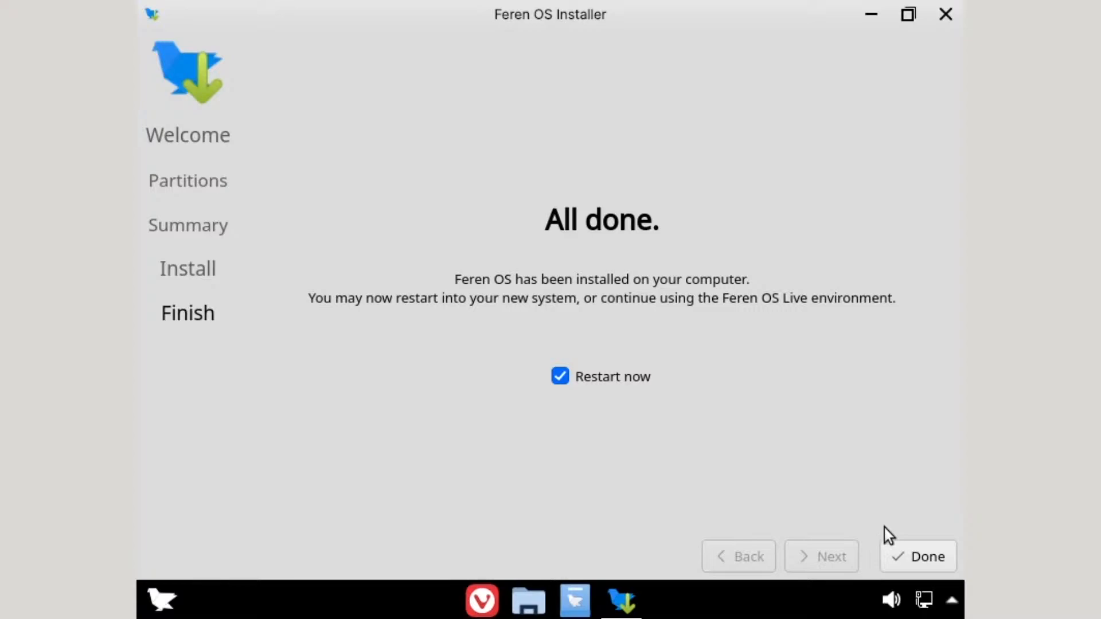
Finish the installer with a restart into the new system and accept American English in the Feren OS setup.
click(907, 559)
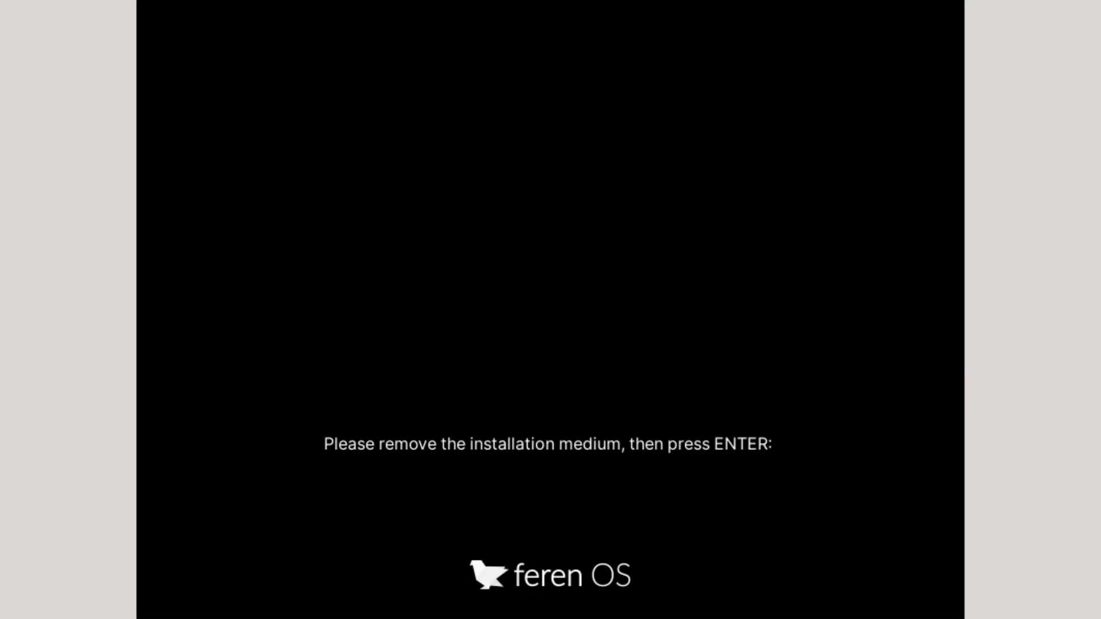
key(Return)
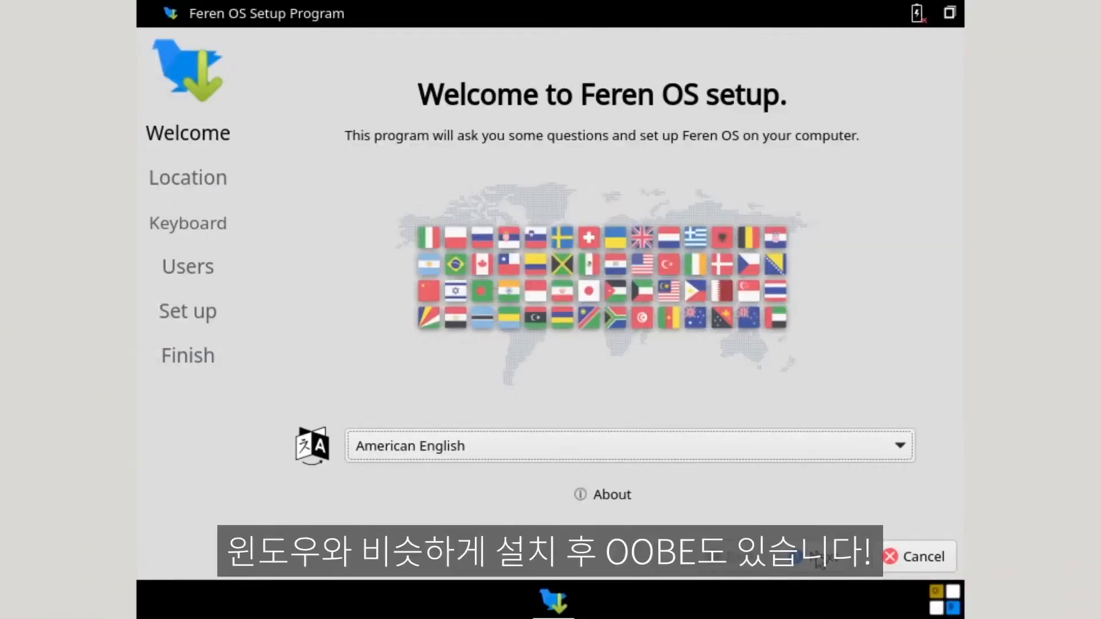
click(827, 567)
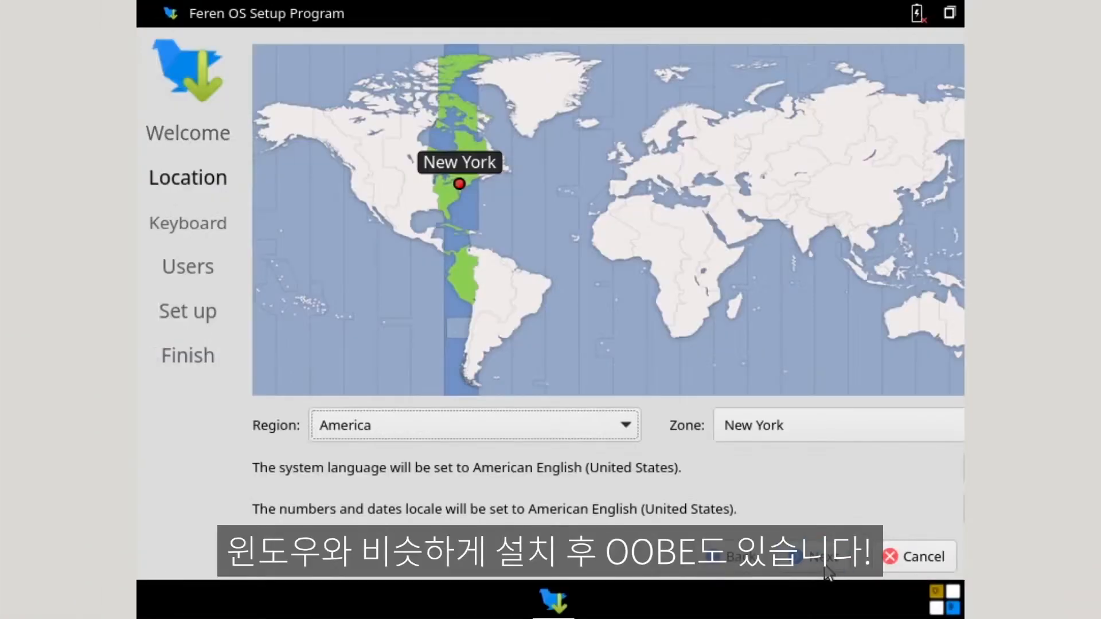
Set the location to Seoul in the Asia region and choose the Korean keyboard with the default variant.
click(913, 196)
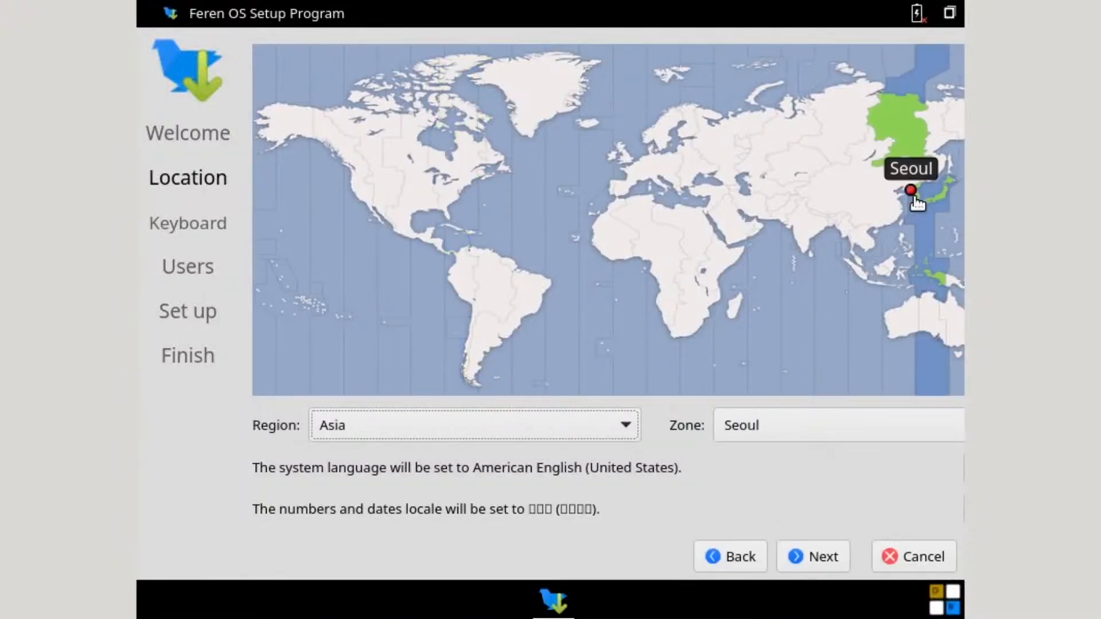
click(809, 560)
scroll(365, 409, down, 10)
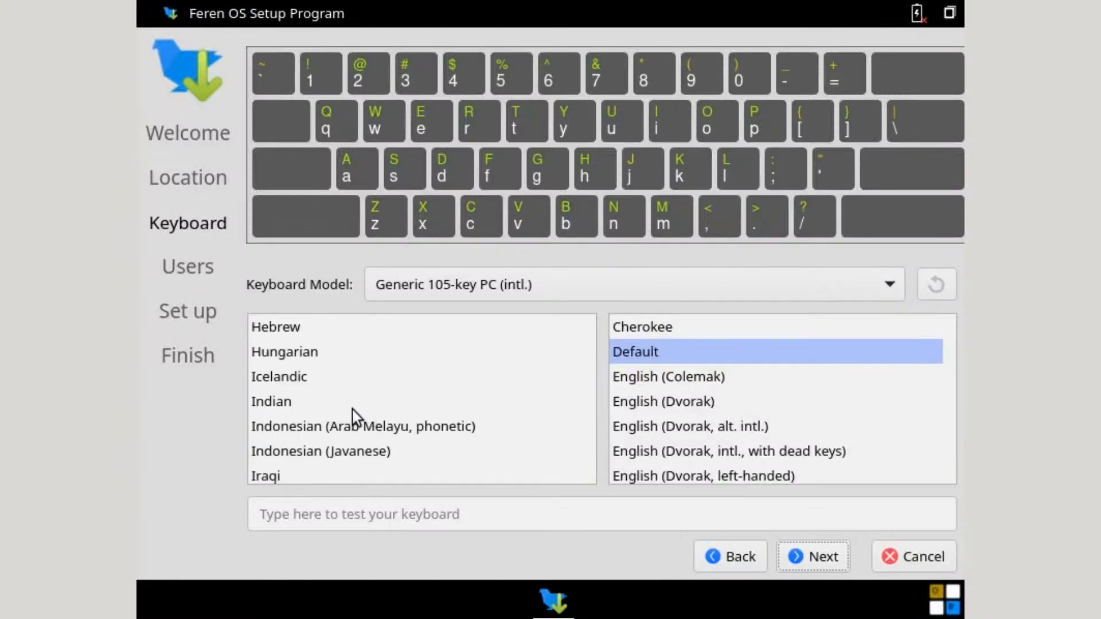
scroll(349, 399, down, 2)
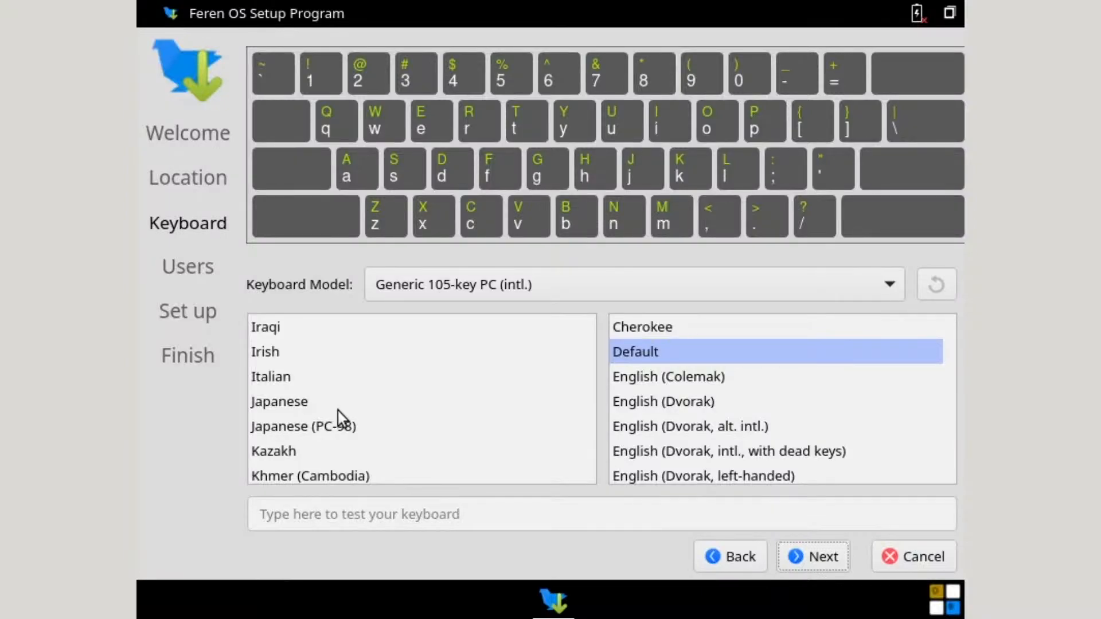
scroll(338, 410, down, 1)
click(325, 427)
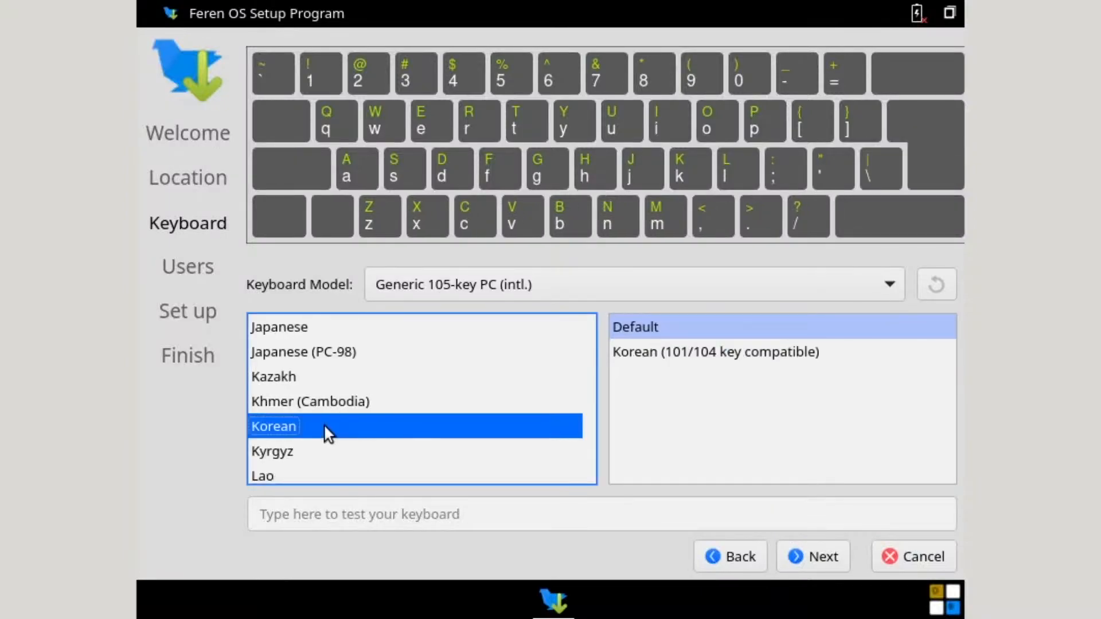
click(819, 558)
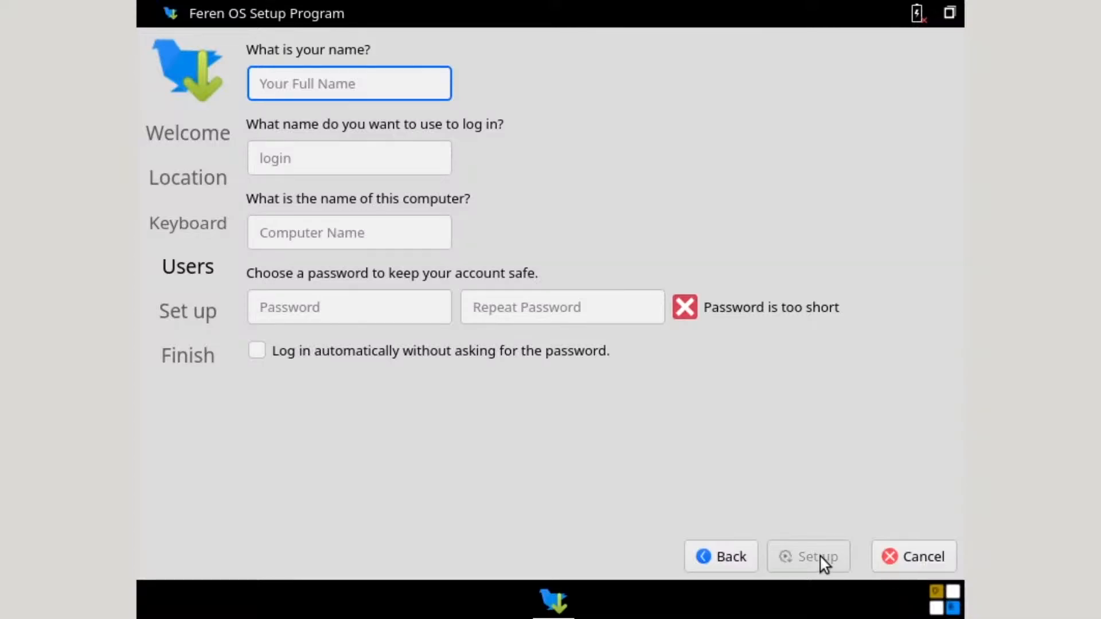
Fill in the account's name, keeping the suggested login name and computer name.
text(GyulTips)
key(Tab)
key(Tab)
key(Tab)
text(*************)
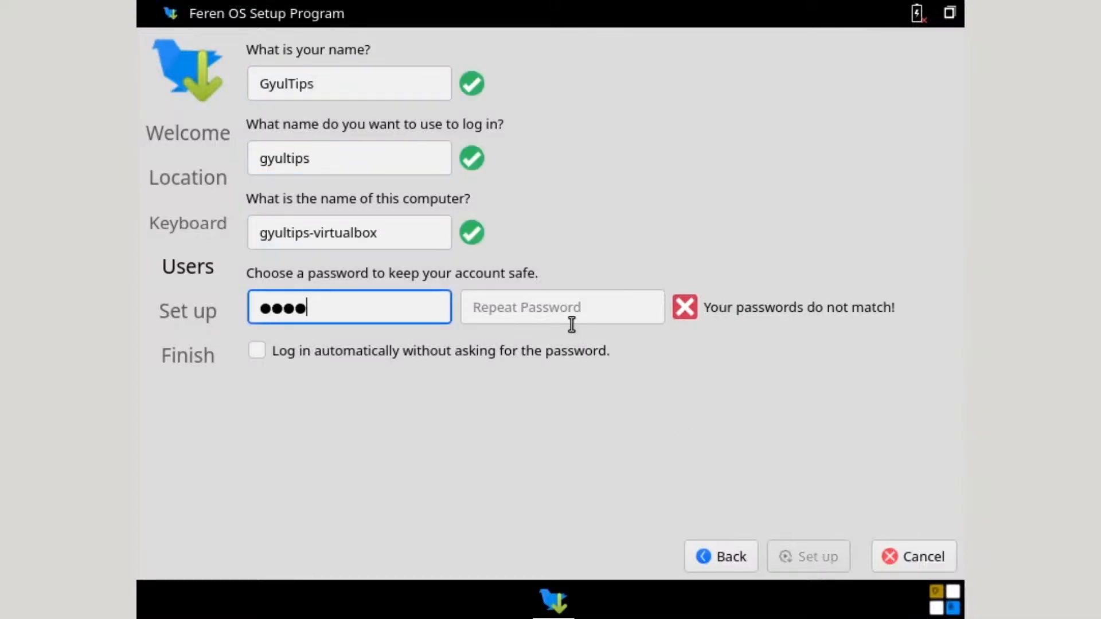
key(BackSpace)
key(BackSpace)
key(BackSpace)
key(BackSpace)
key(BackSpace)
key(BackSpace)
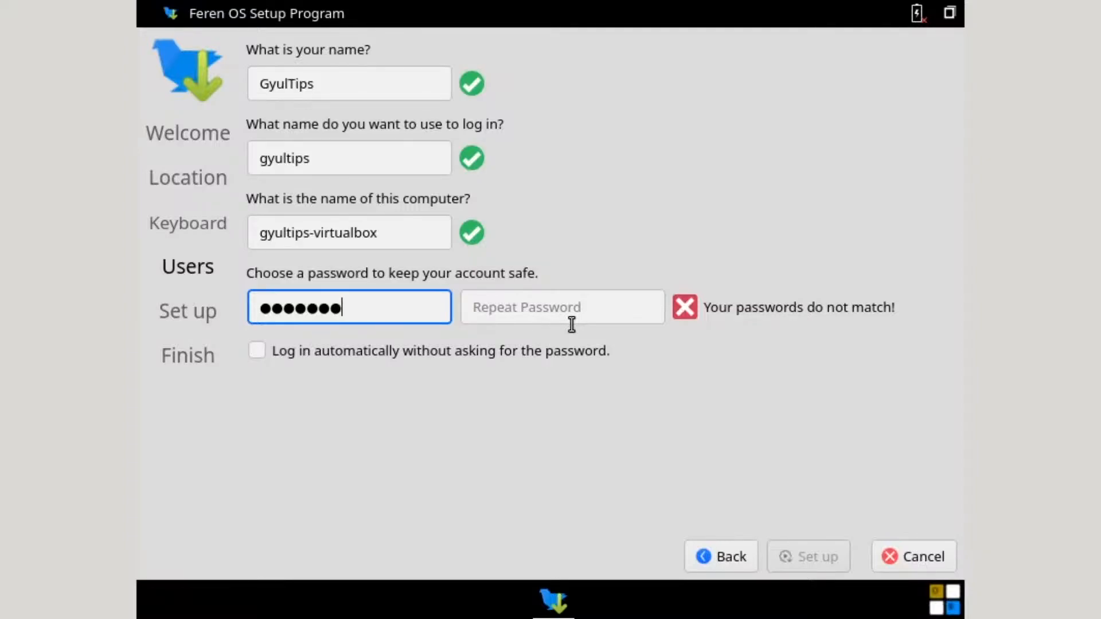
key(BackSpace)
key(BackSpace)
key(BackSpace)
key(BackSpace)
key(BackSpace)
key(BackSpace)
key(BackSpace)
Enter and repeat the account password, toggle automatic login, and start setting up the system.
text(*********)
key(Tab)
text(*********)
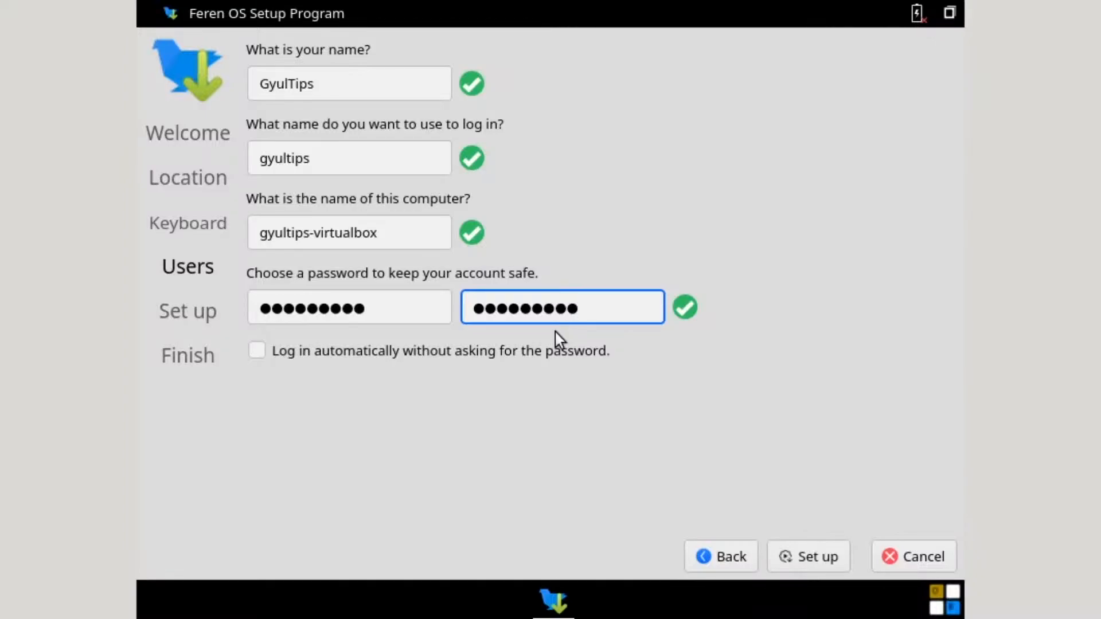
click(530, 352)
click(807, 557)
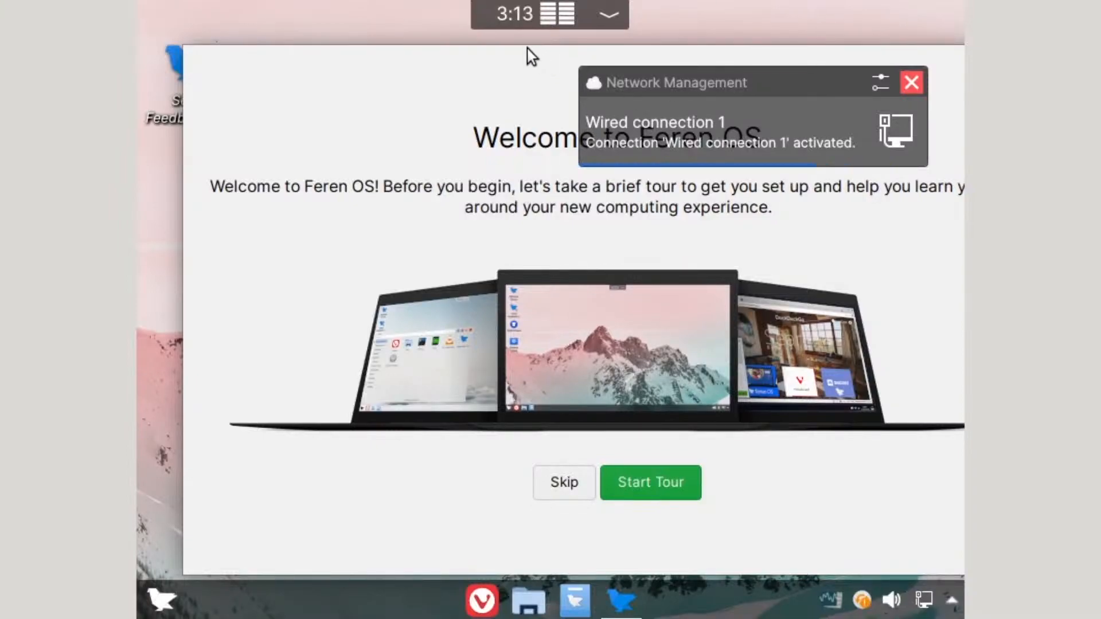
Start the welcome tour and try to install the VirtualBox Guest Additions from it, entering the account password for authentication.
click(912, 81)
click(637, 485)
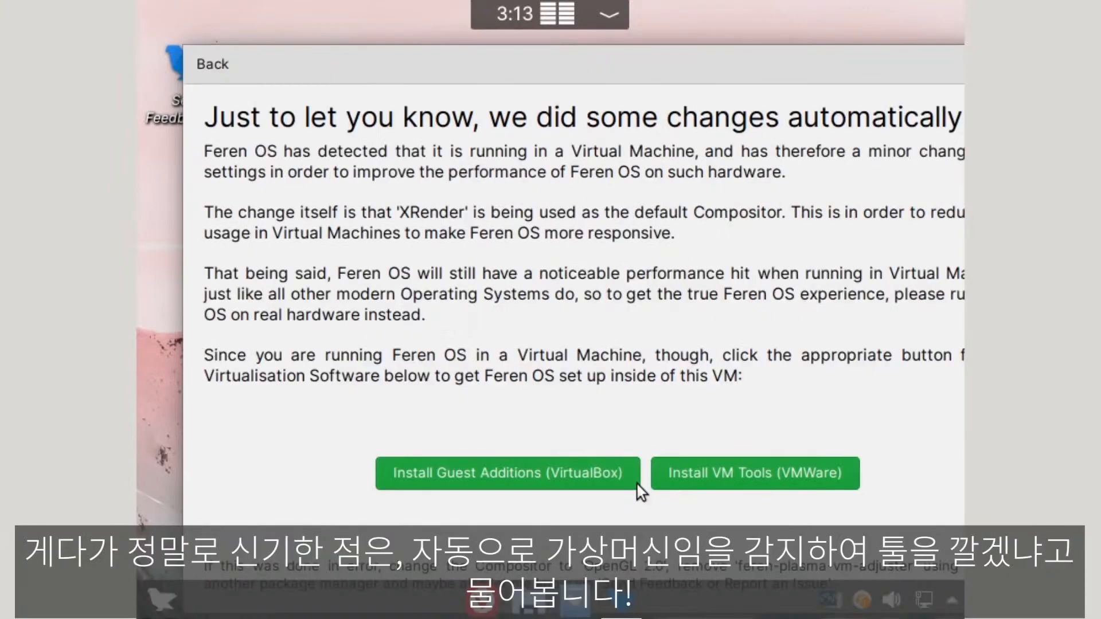
drag(593, 61, 548, 28)
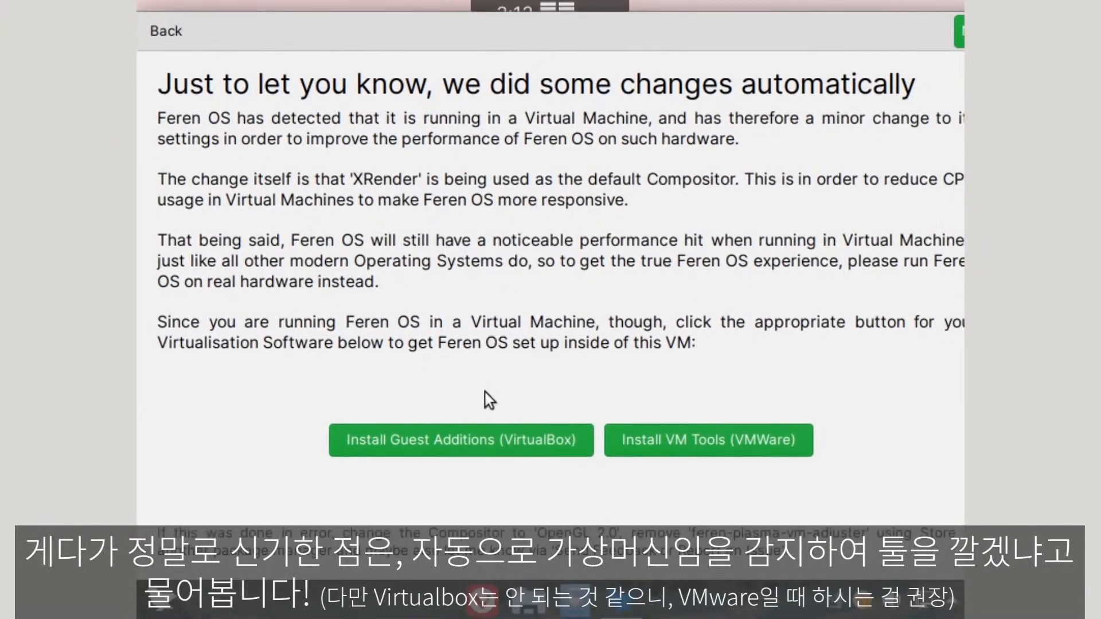
click(483, 441)
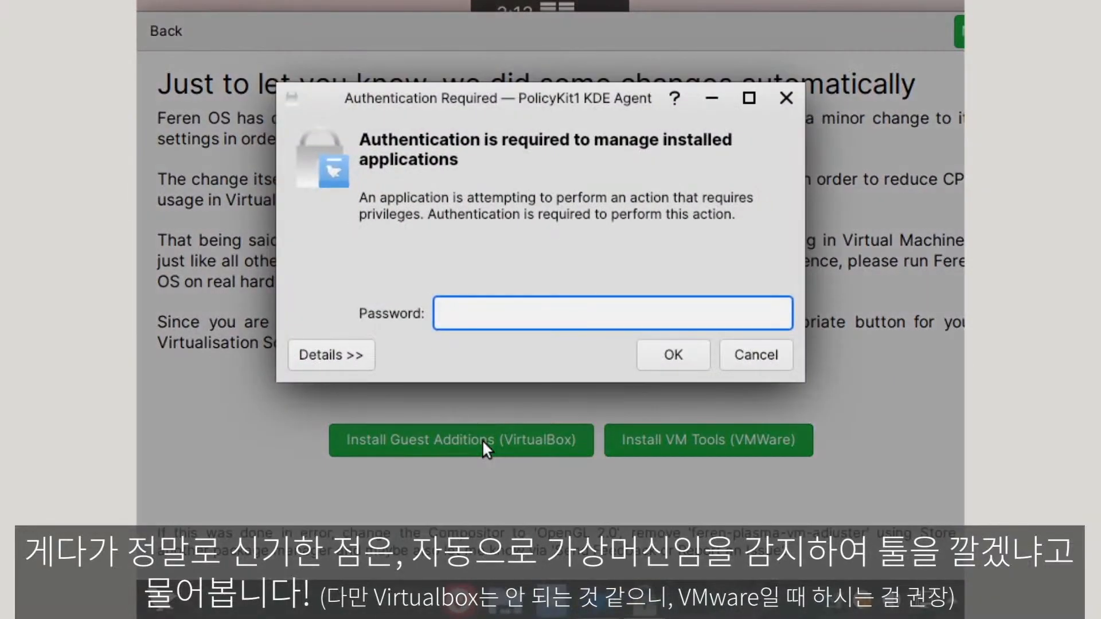
text(••••••)
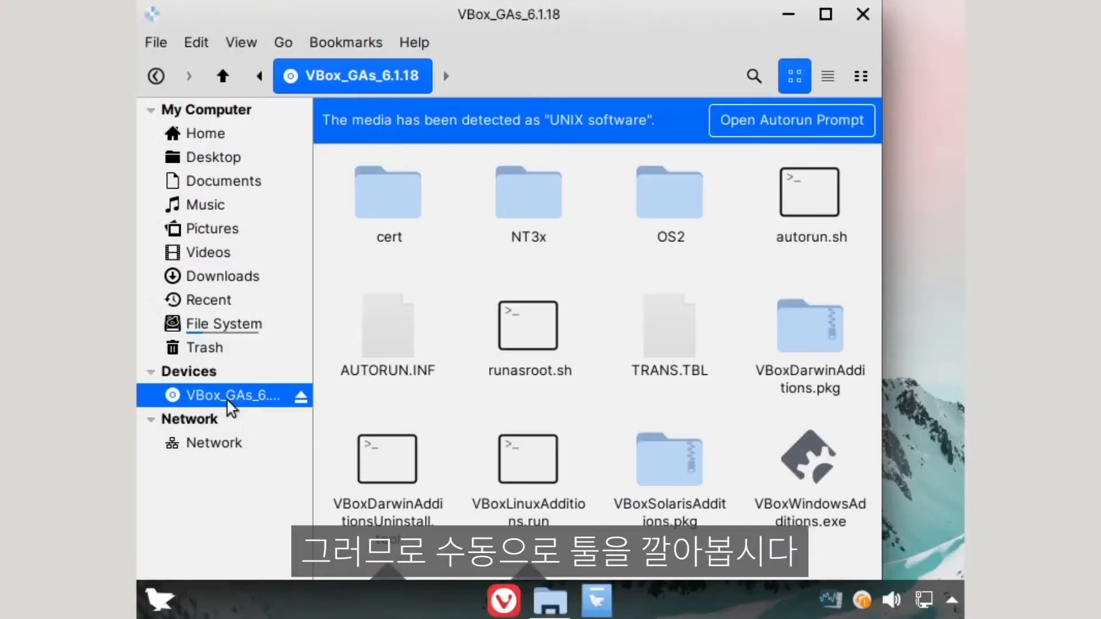
Run the autorun software of the VBox_GAs_6.1.18 disc, authenticate with the account password, and close the installation window once it finishes.
click(779, 115)
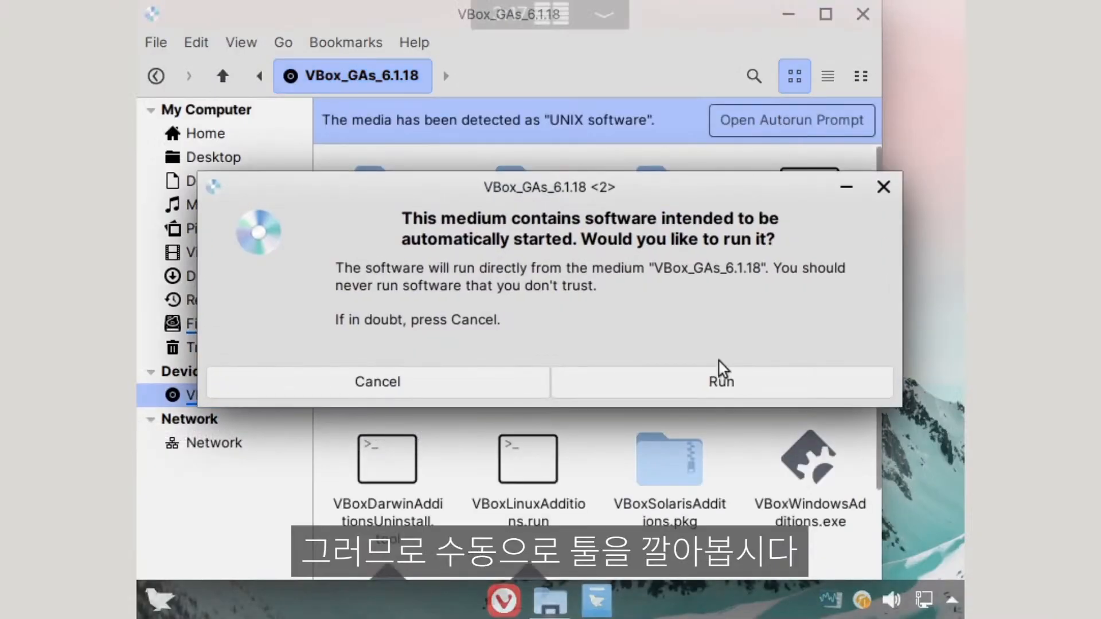
click(738, 384)
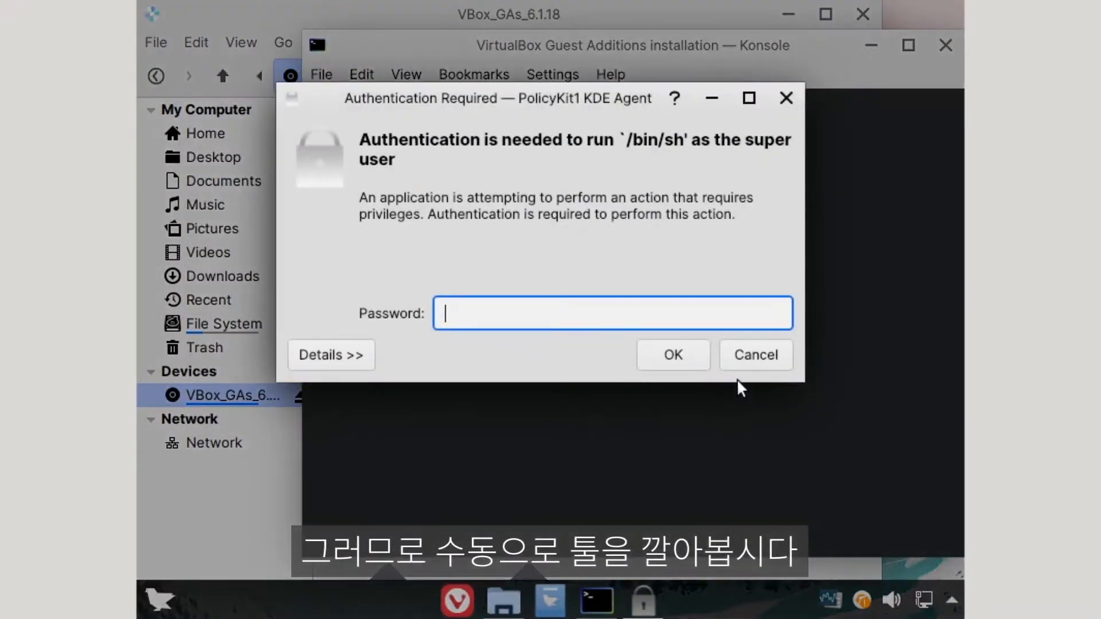
text(••••••••)
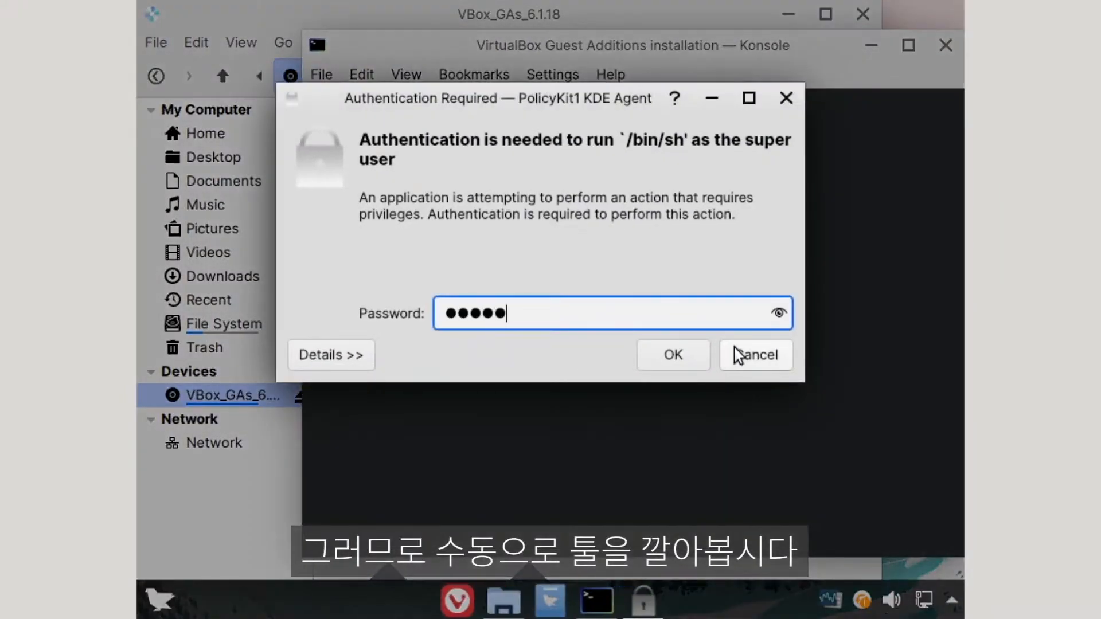
key(Return)
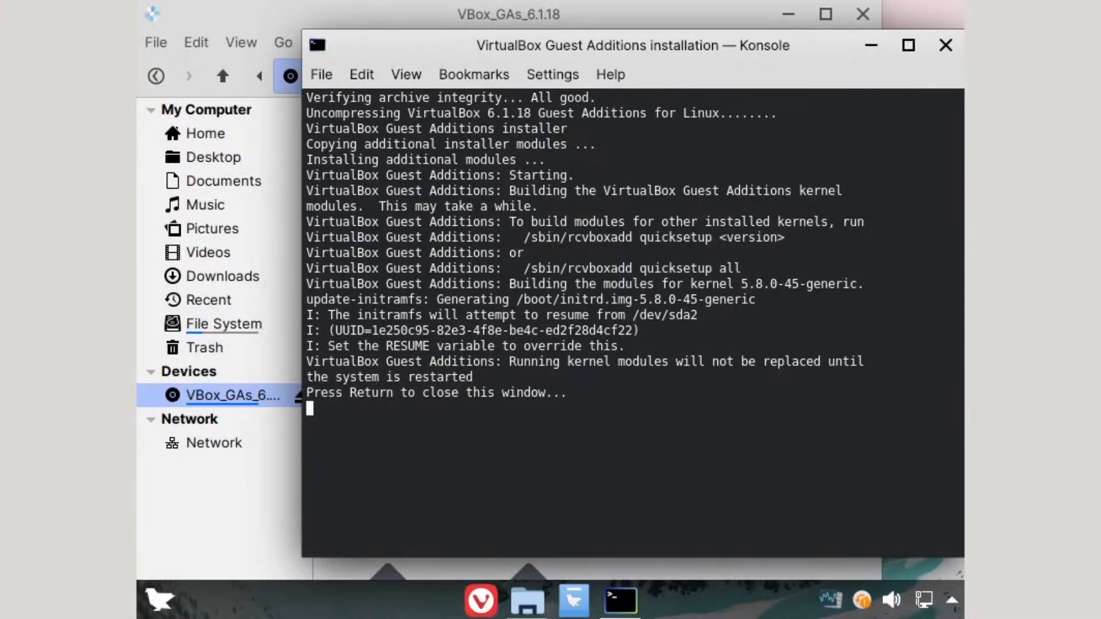
key(Return)
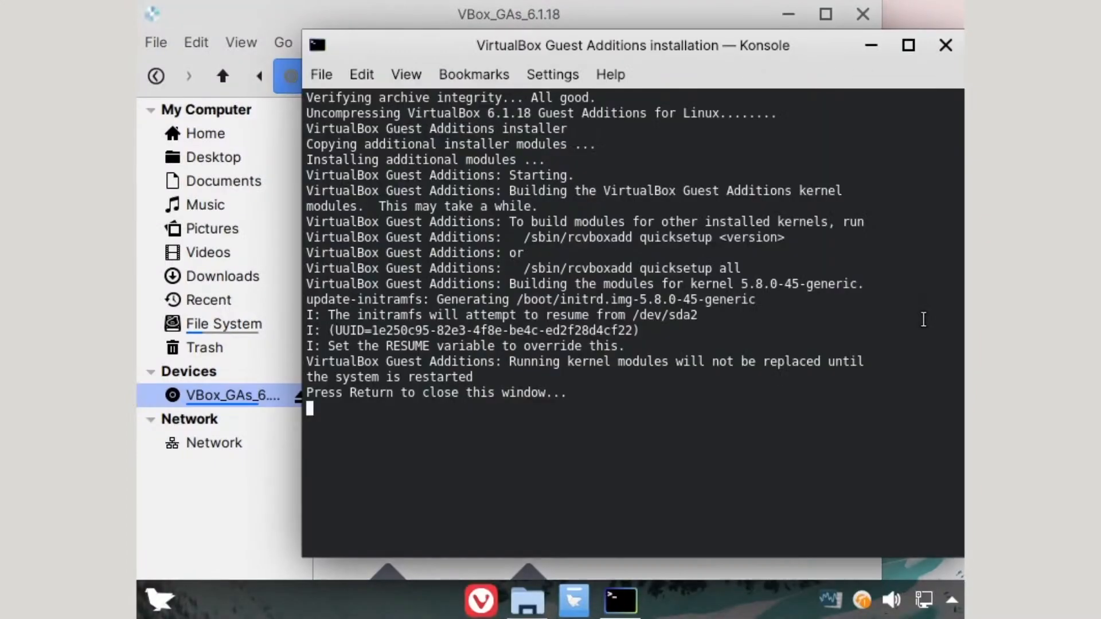
key(Return)
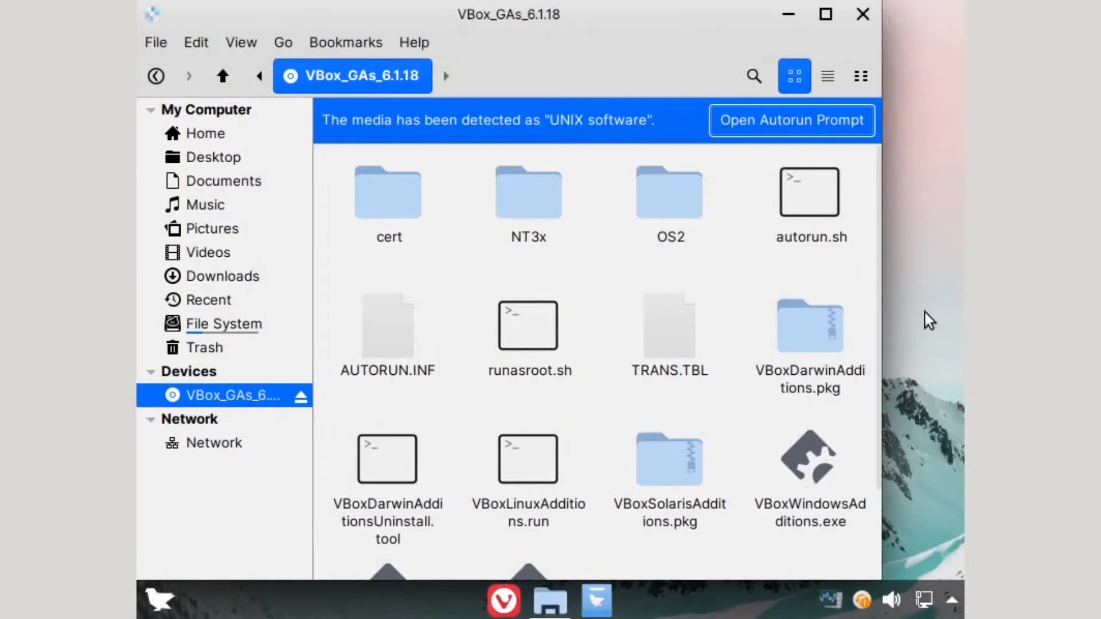
Restart the Feren OS system.
click(151, 600)
click(869, 35)
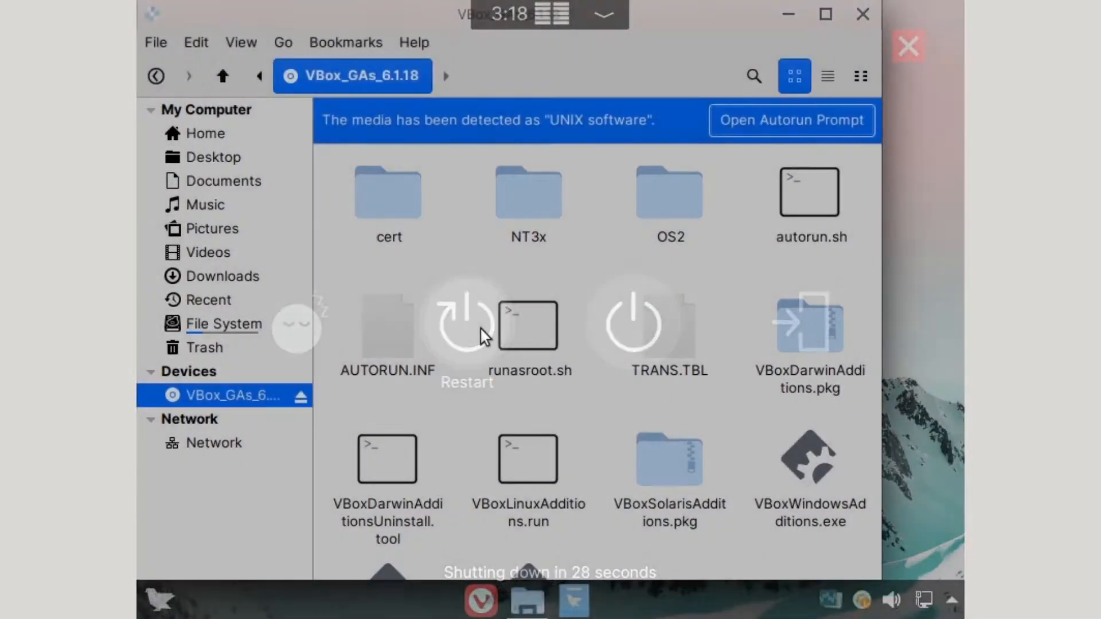
click(481, 330)
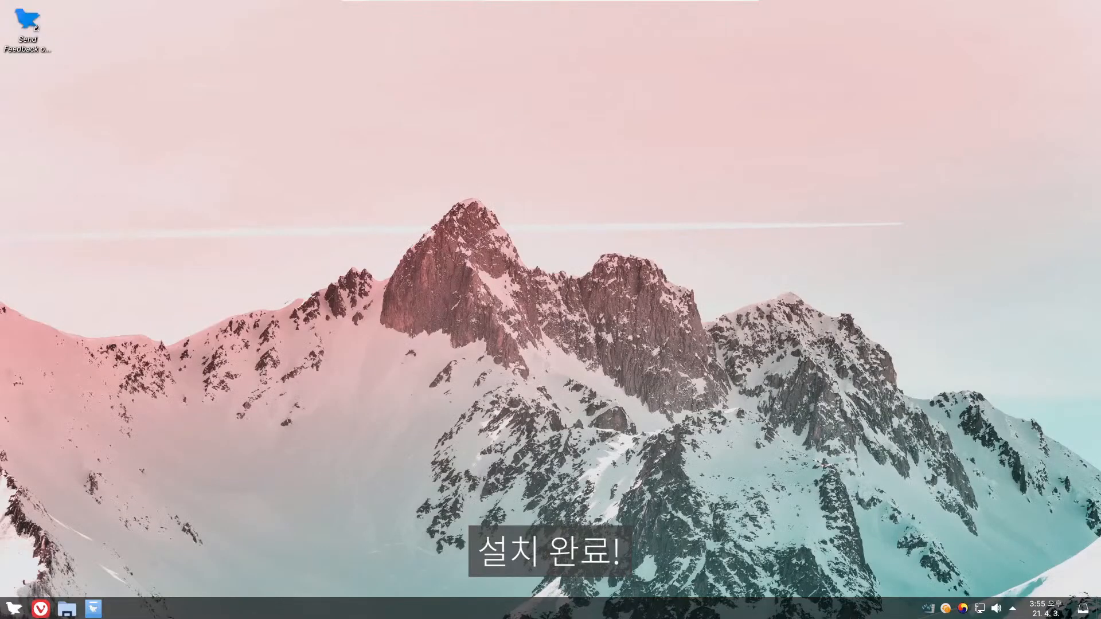
click(1043, 606)
click(501, 430)
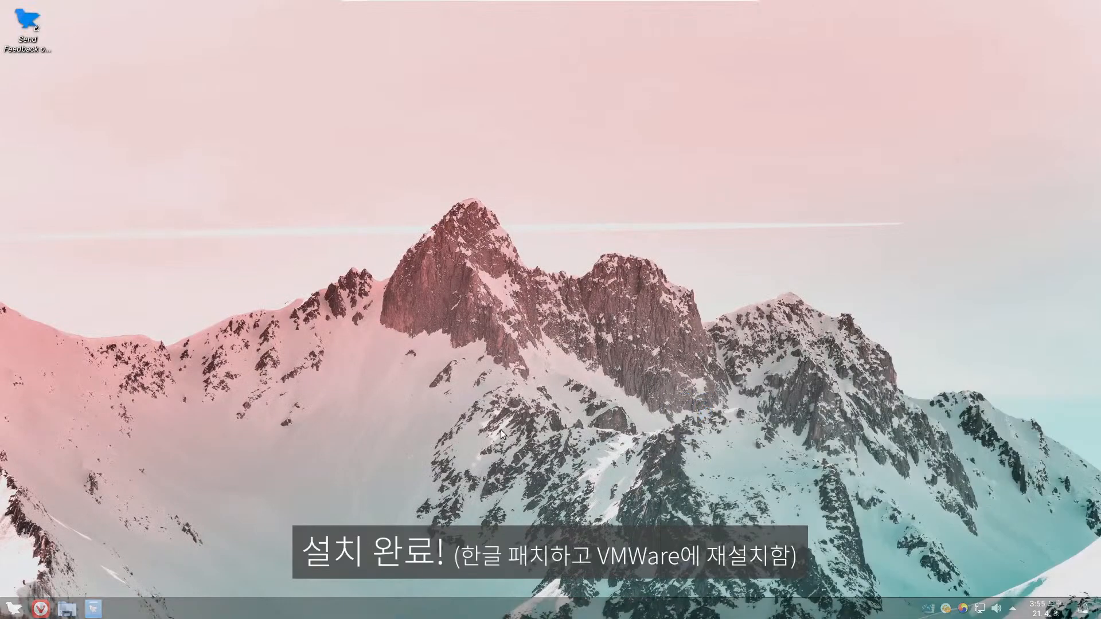
Browse the start menu's alphabetical application list and open the file manager from the Daily Life tiles.
key(super)
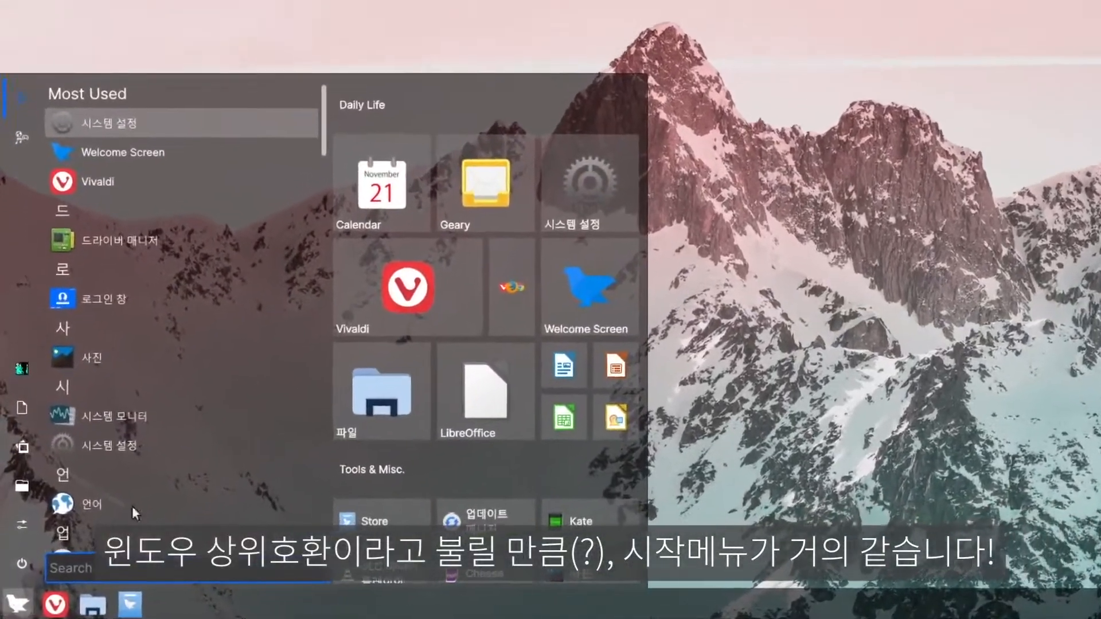
scroll(516, 315, down, 1)
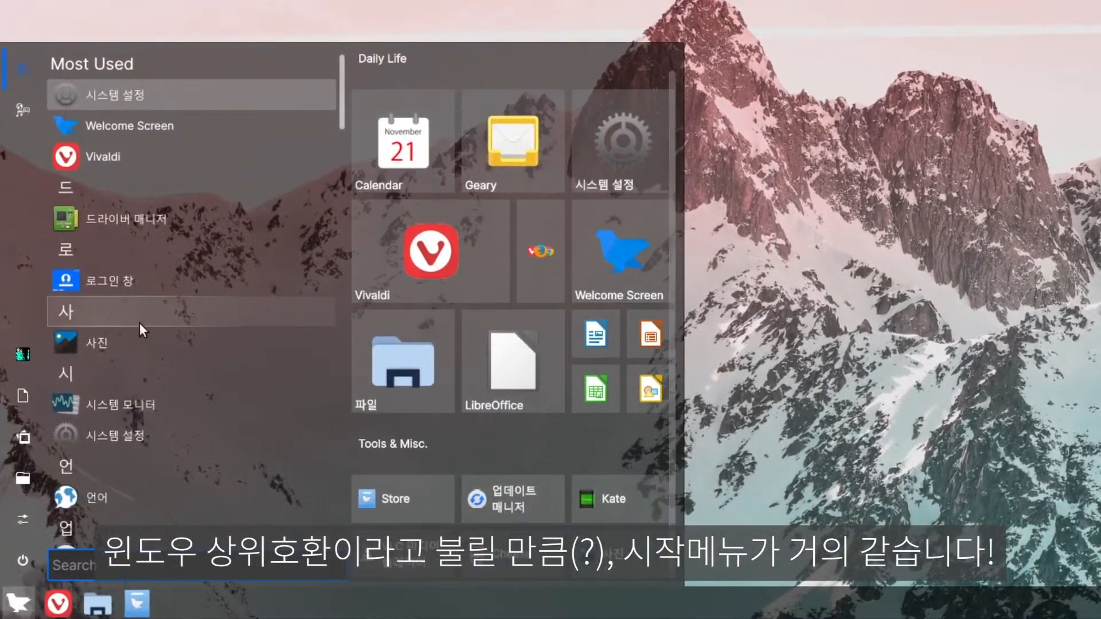
scroll(153, 326, down, 5)
scroll(153, 325, down, 20)
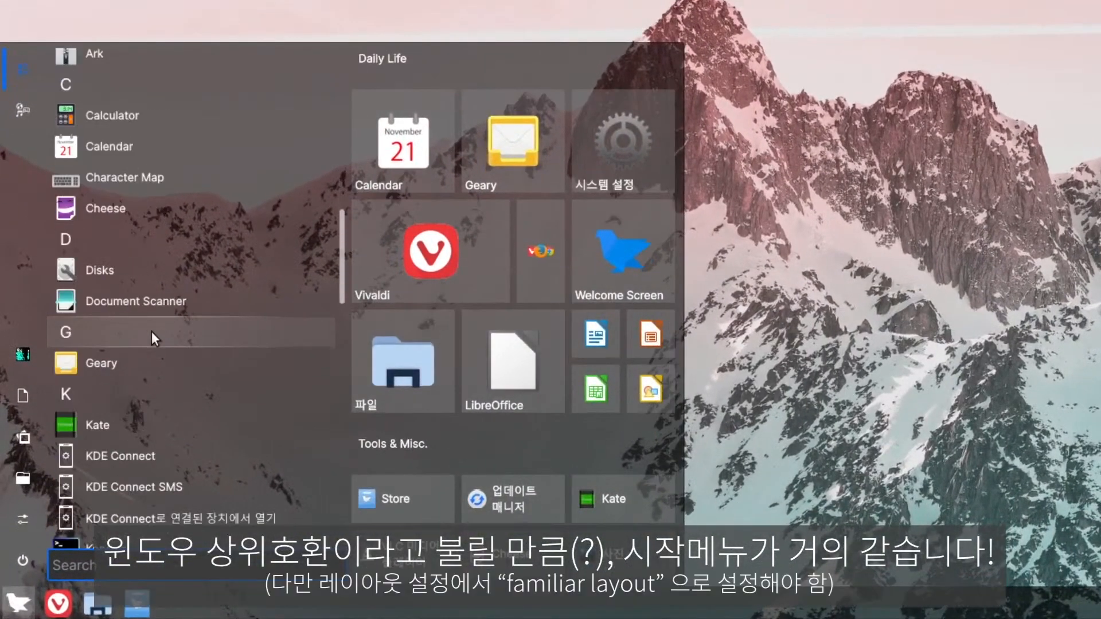
scroll(152, 336, down, 3)
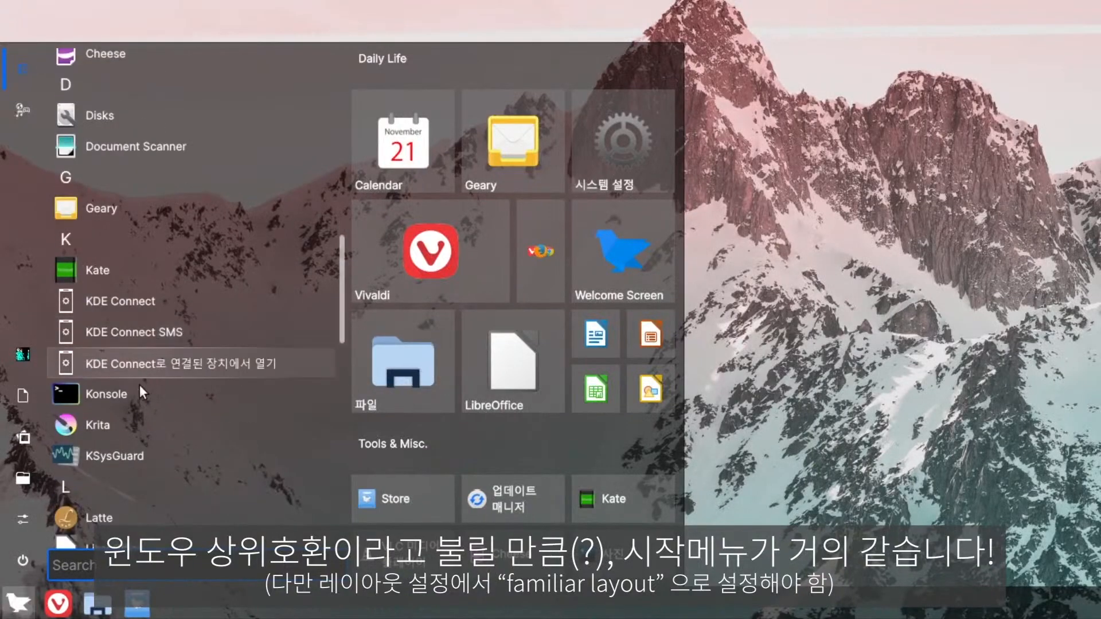
scroll(144, 407, down, 5)
scroll(148, 402, down, 12)
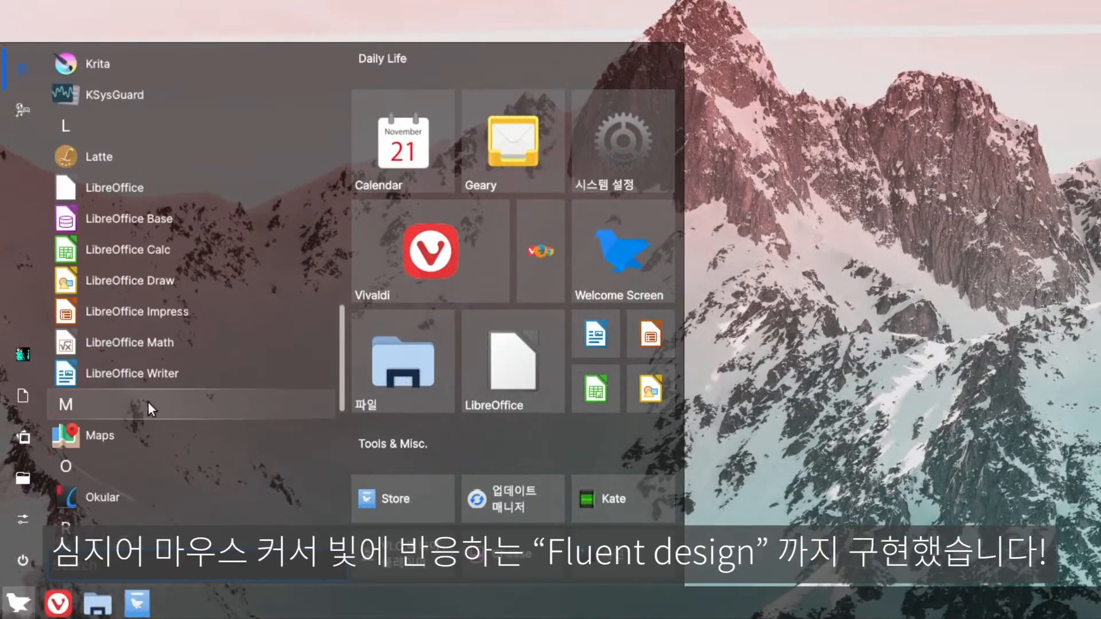
click(415, 364)
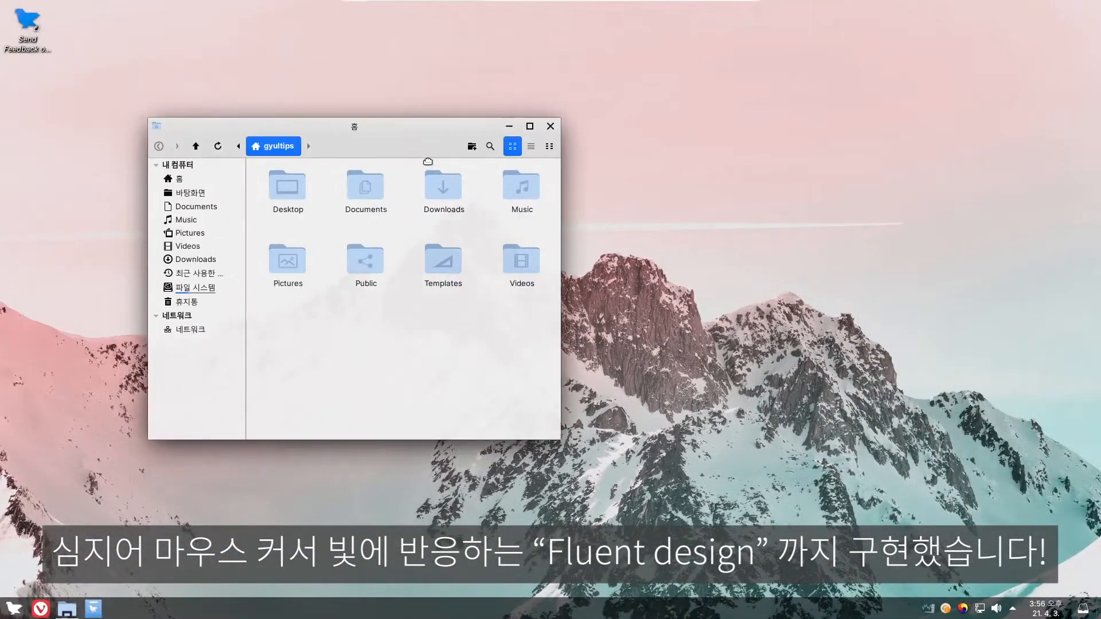
click(653, 189)
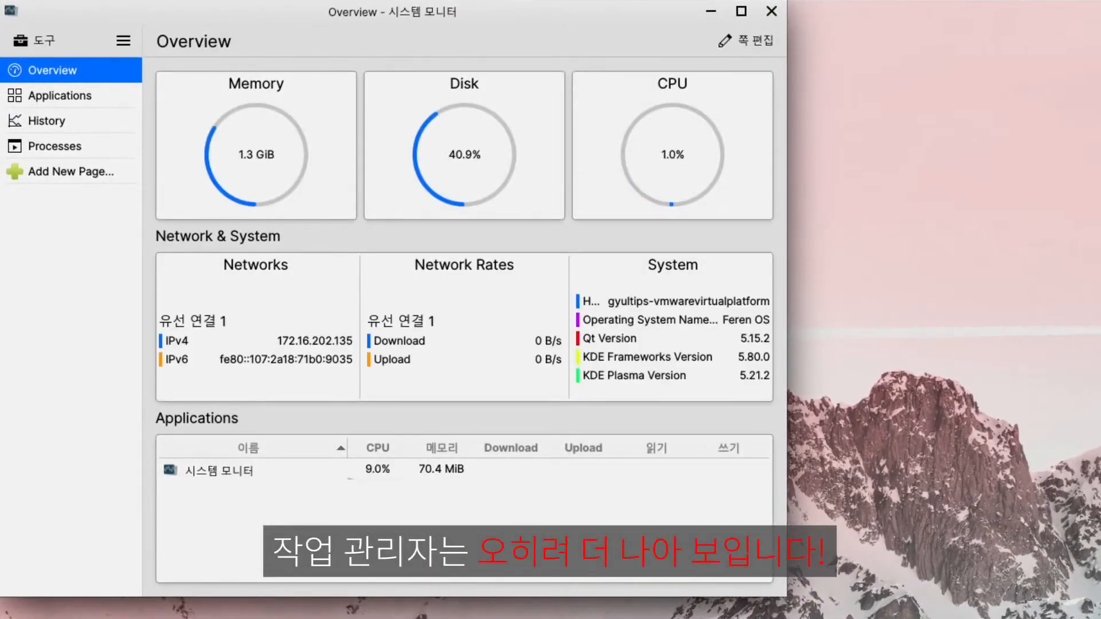
View the Applications, History and Processes pages of the System Monitor.
click(63, 98)
click(65, 121)
click(73, 150)
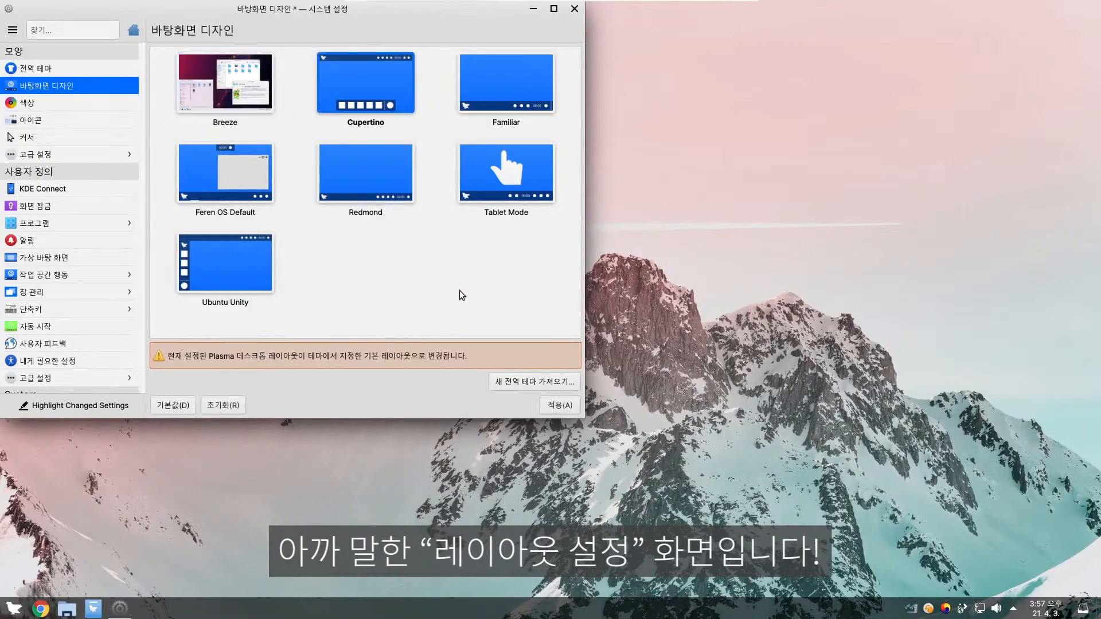
Apply the Cupertino desktop layout, move the System Settings window towards the middle of the desktop, and close it.
click(552, 402)
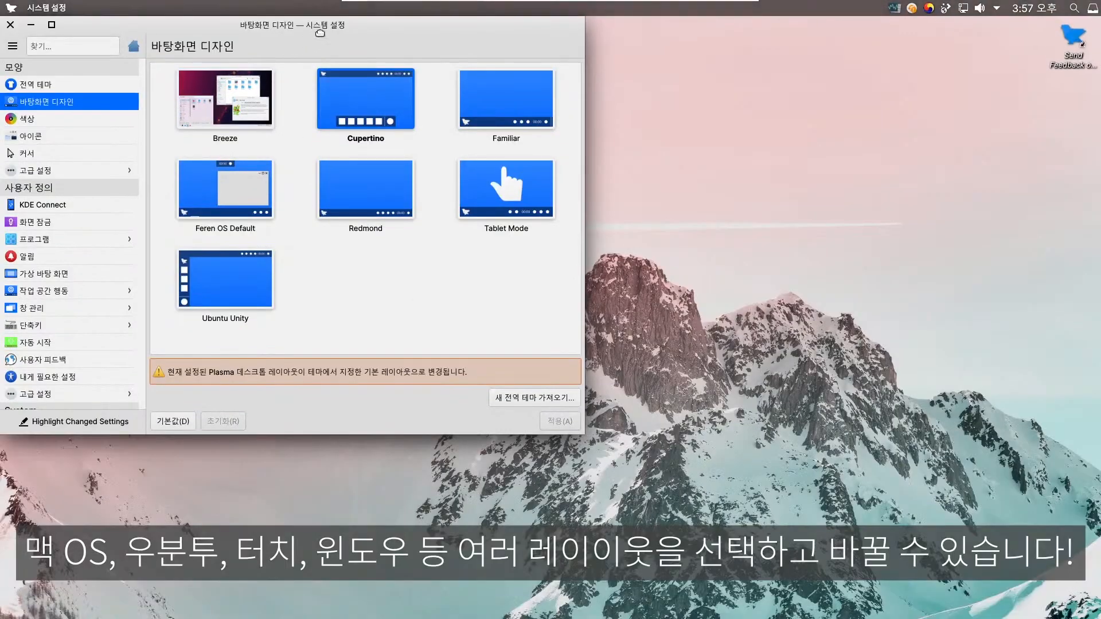
drag(319, 31, 517, 105)
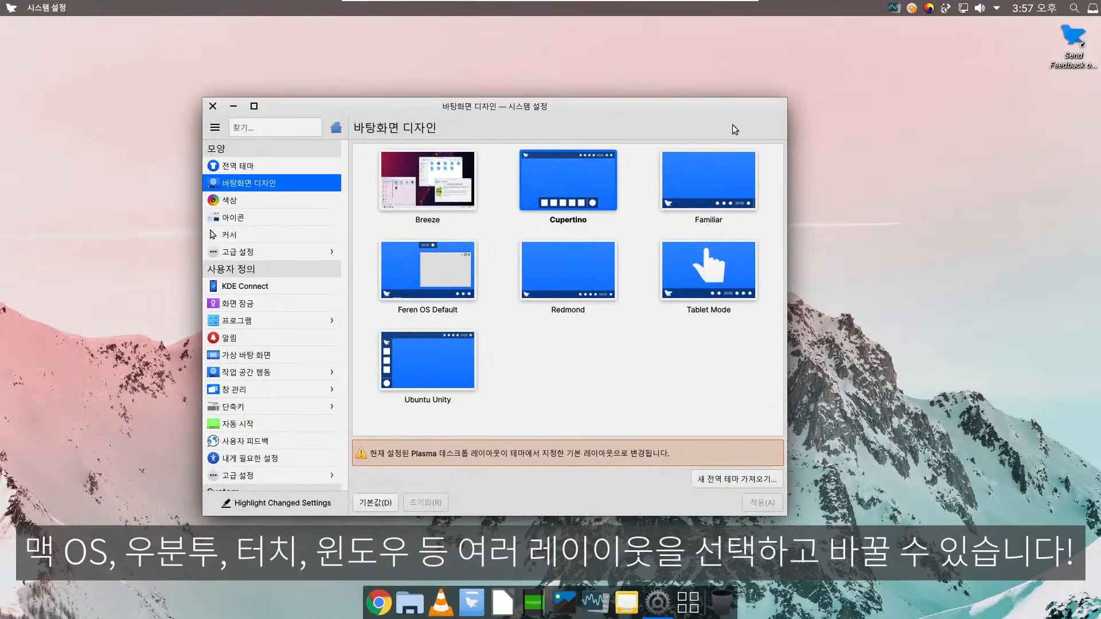
click(211, 105)
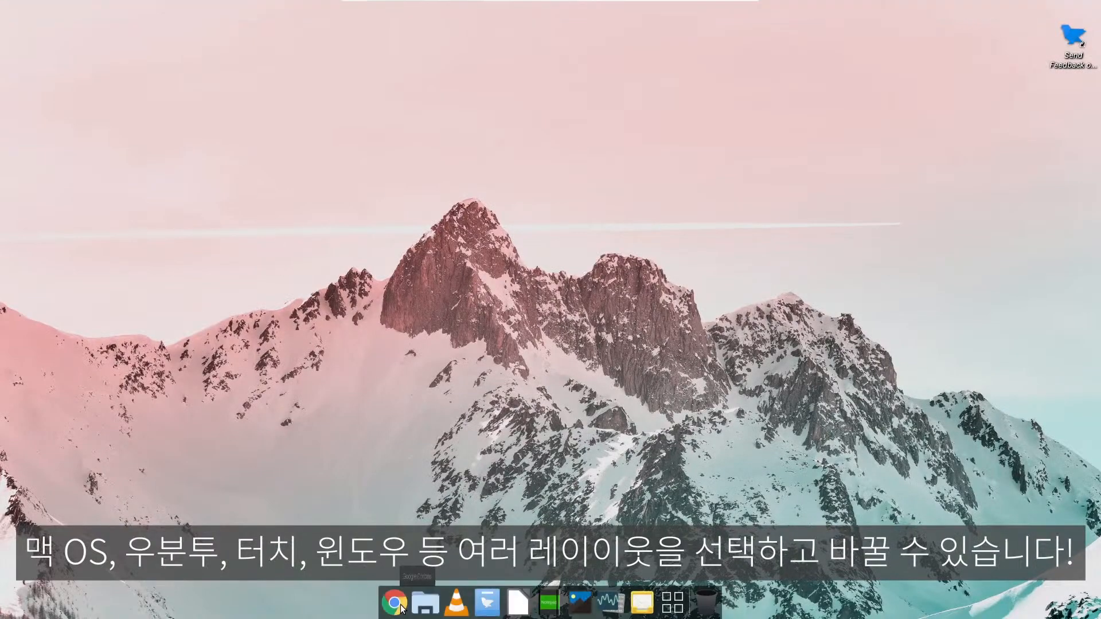
Switch to Google Chrome and look through its History and View menus in the global menu bar.
click(395, 603)
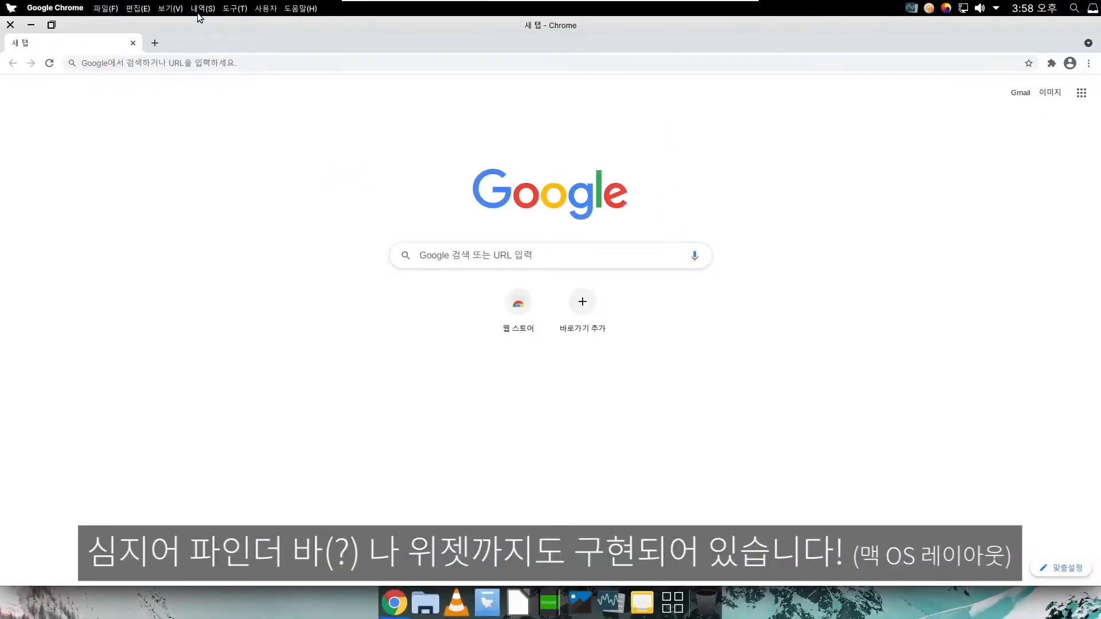
click(192, 9)
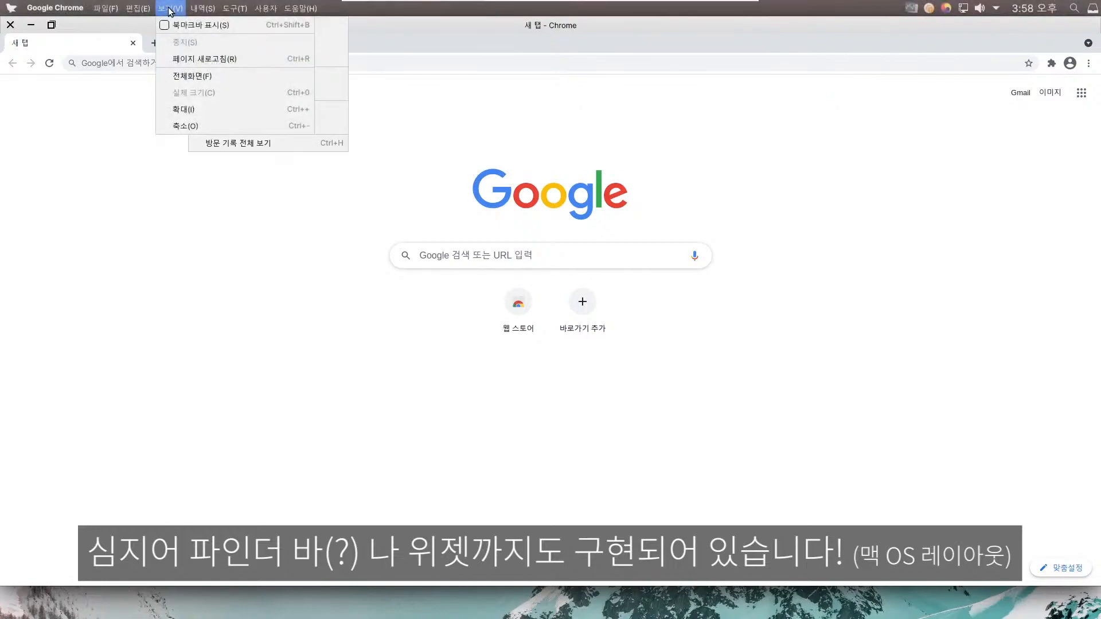
View Chrome's File and Tools menus in the global menu bar.
mouse_move(109, 7)
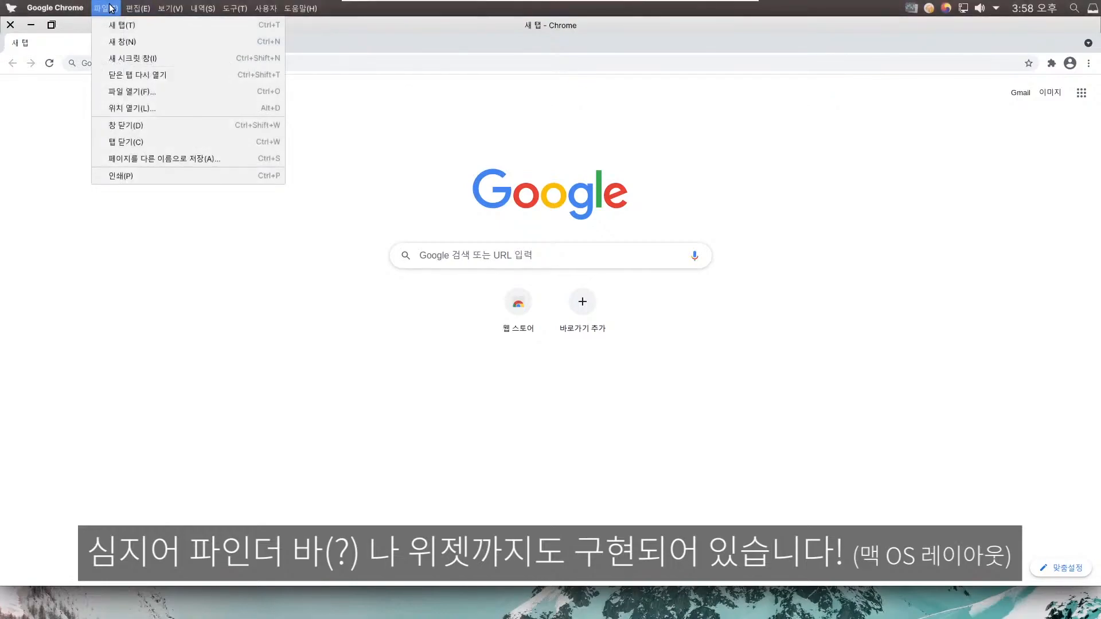
mouse_move(250, 9)
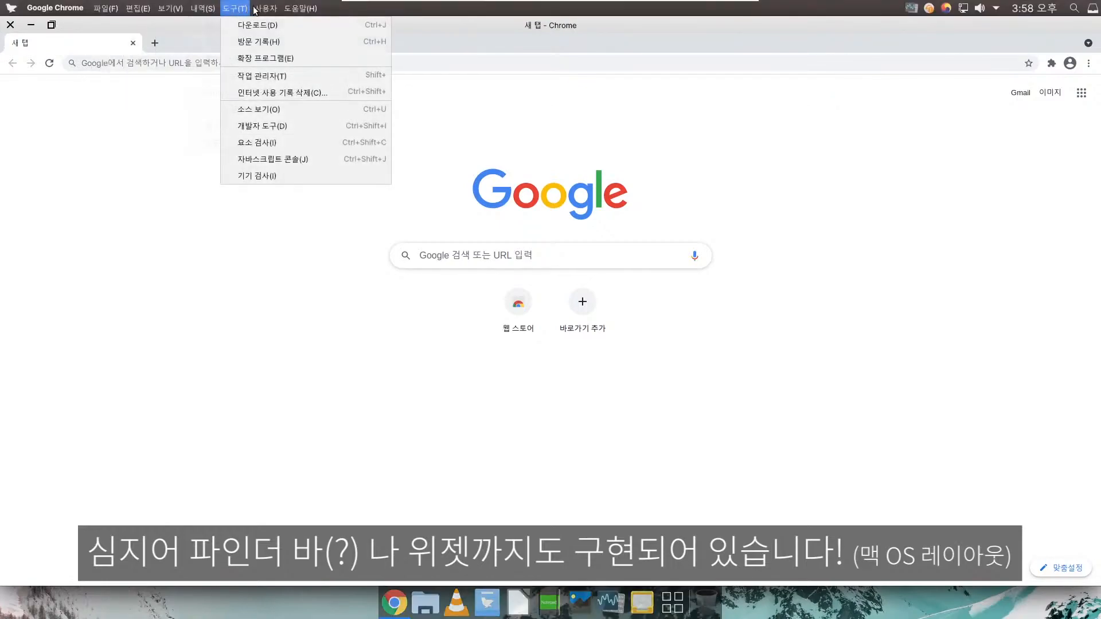
click(229, 185)
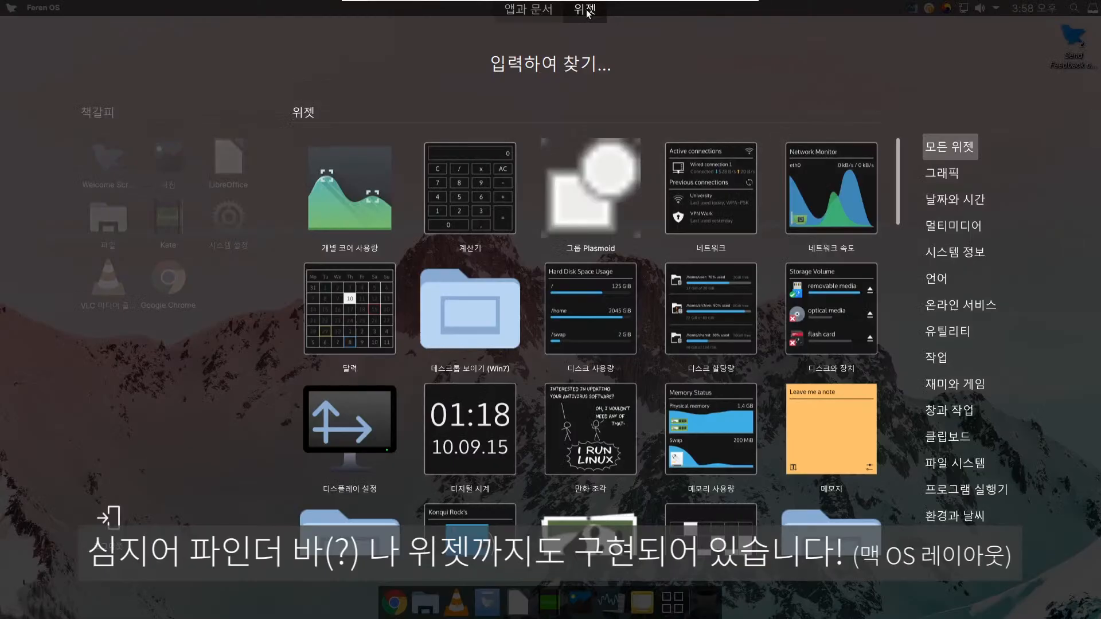
Add the calculator widget from the application dashboard to the upper-middle area of the desktop.
click(468, 211)
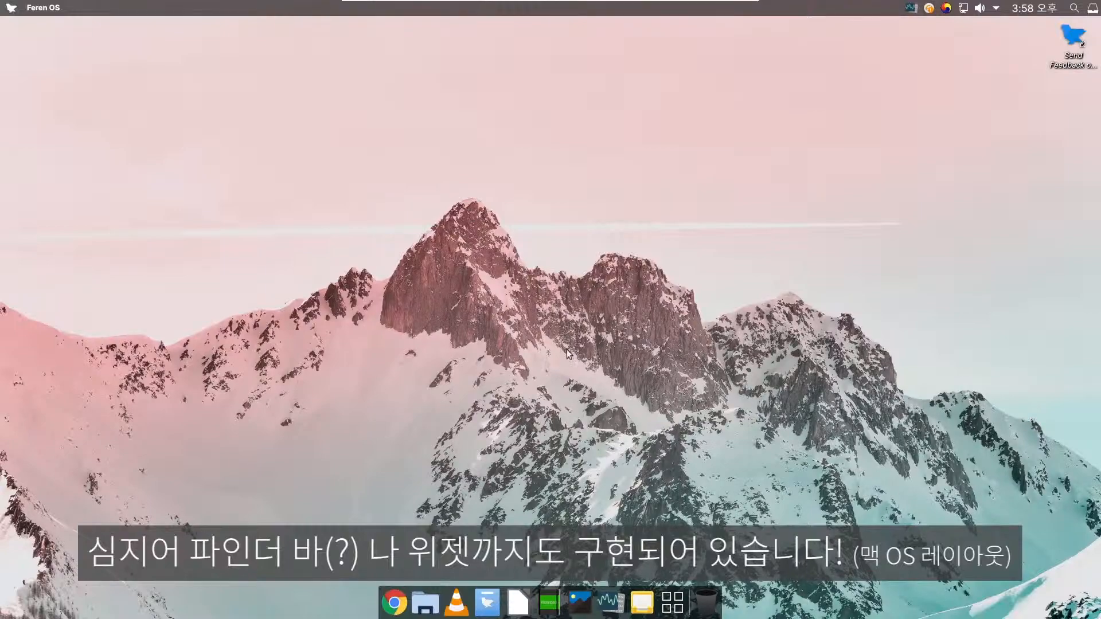
click(672, 602)
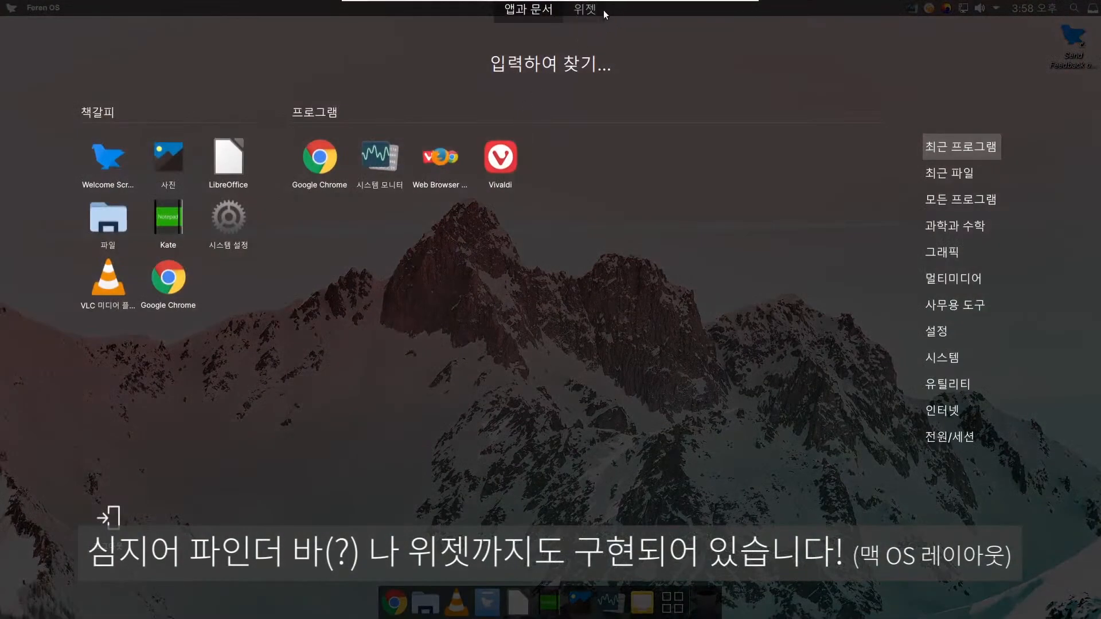
click(586, 10)
drag(453, 201, 633, 200)
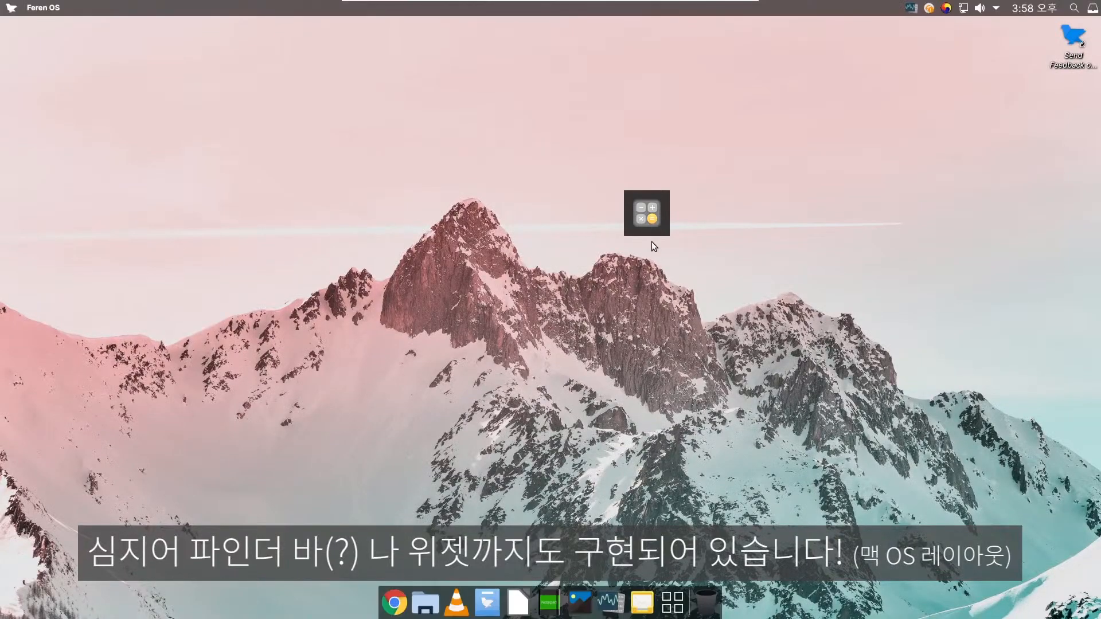
Expand the calculator widget, enter 9 × and evaluate it, and open the widget's context options.
click(648, 218)
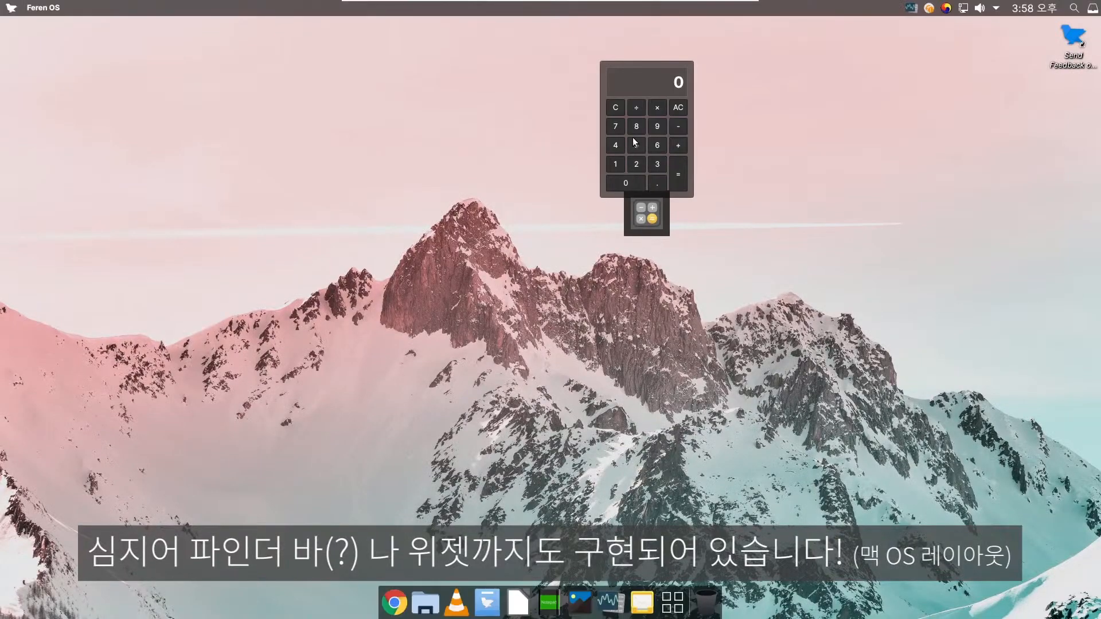
click(657, 126)
click(657, 109)
click(678, 170)
right_click(659, 216)
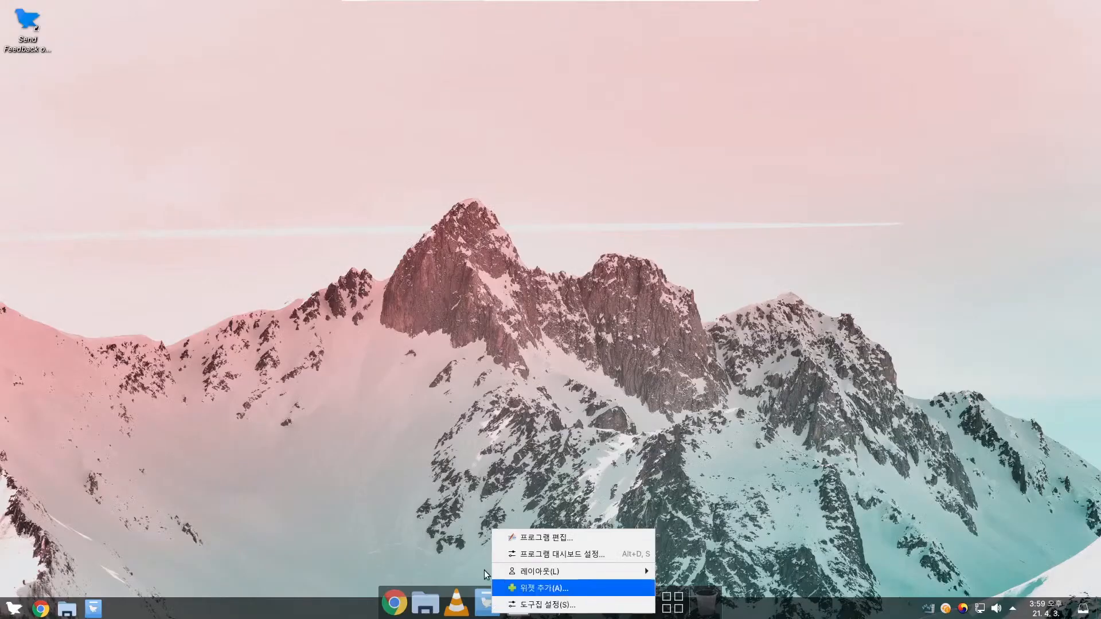
Dismiss the dock's context options, choose to shut down the computer, and confirm on the session screen.
click(565, 584)
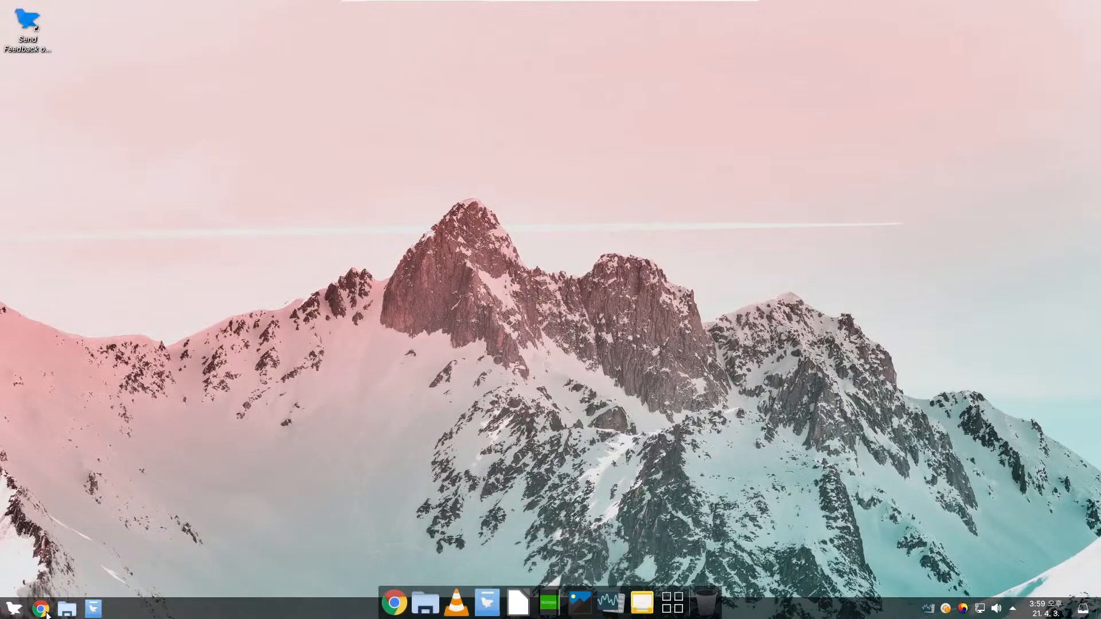
click(13, 608)
click(7, 567)
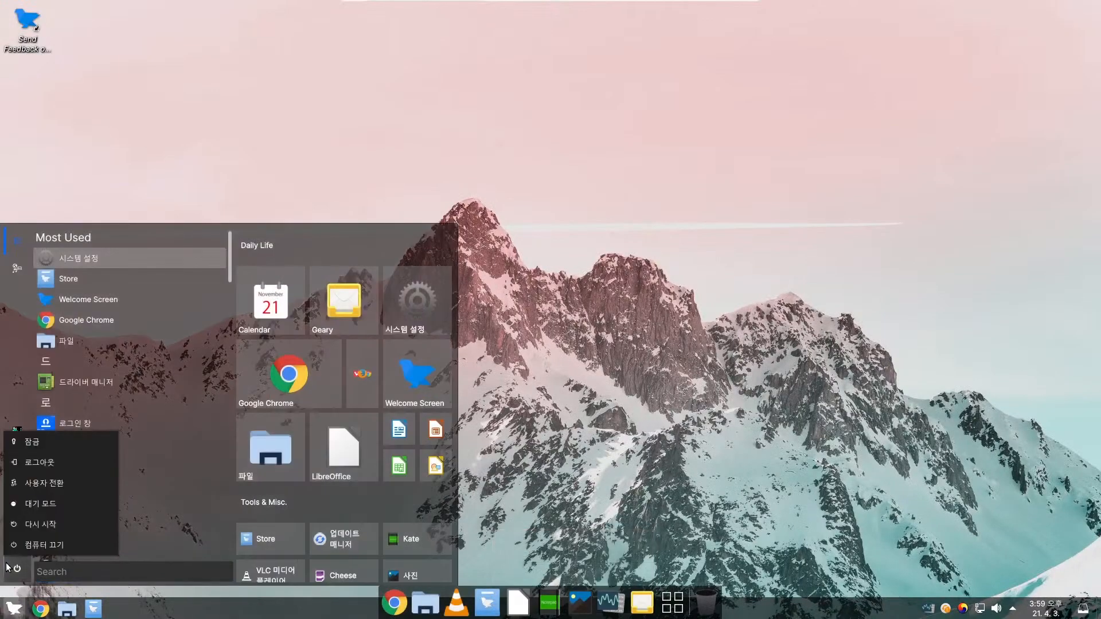
click(37, 545)
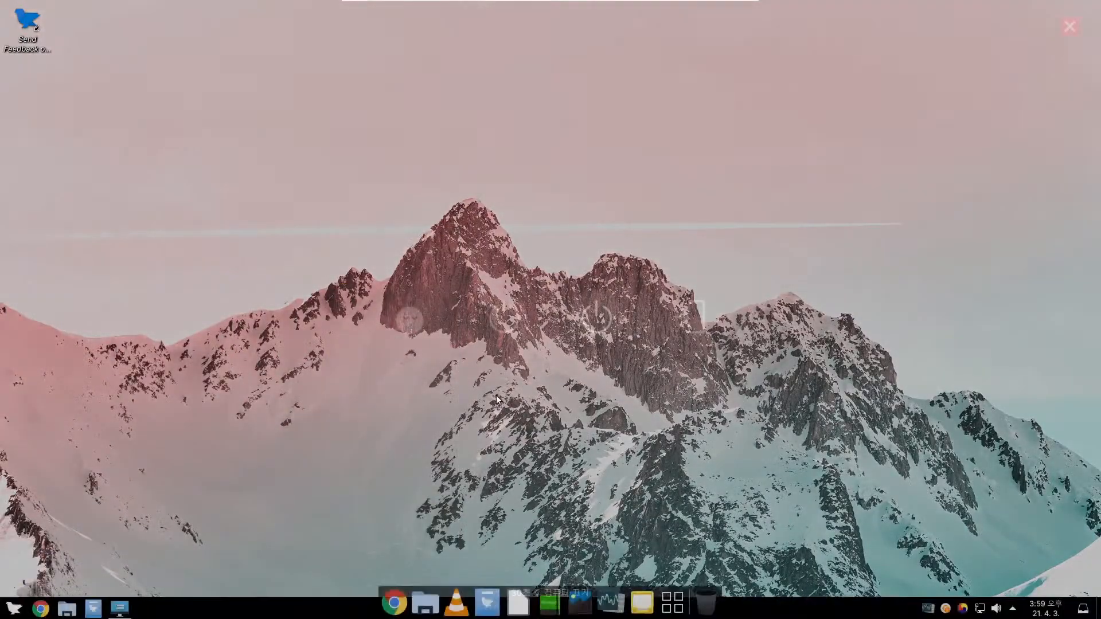
click(622, 312)
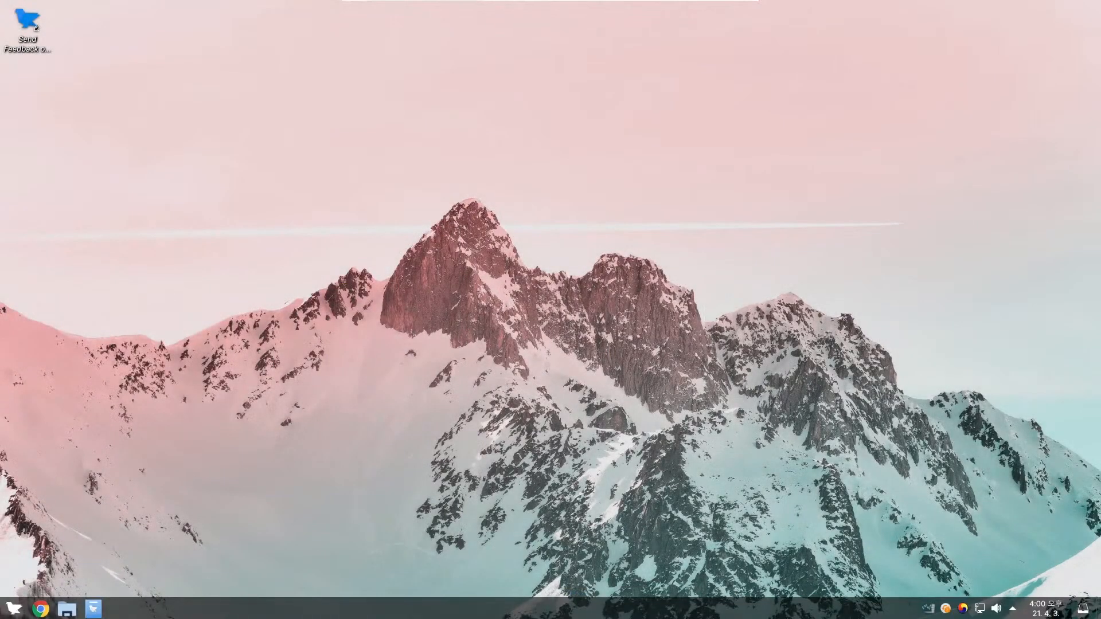